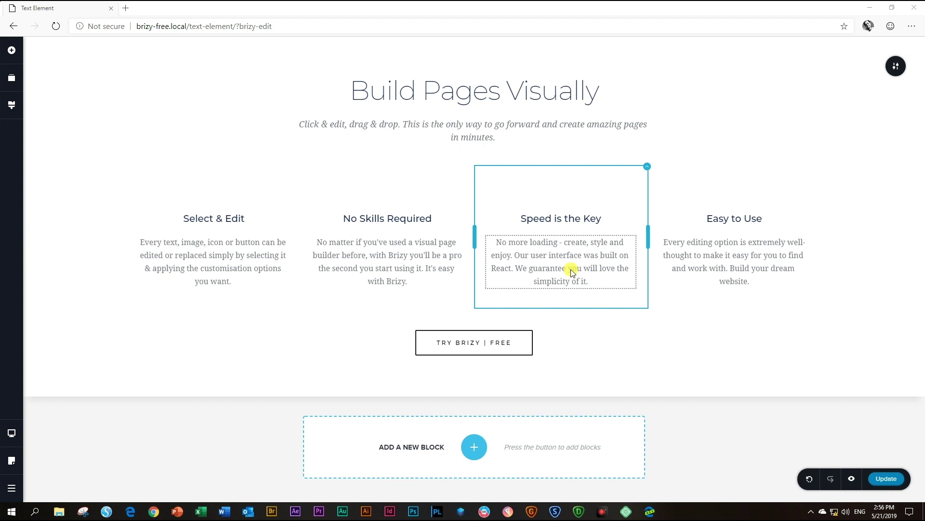
# - Open the Add Elements panel that lists Text, Button, Icon and other elements
pyautogui.click(10, 51)
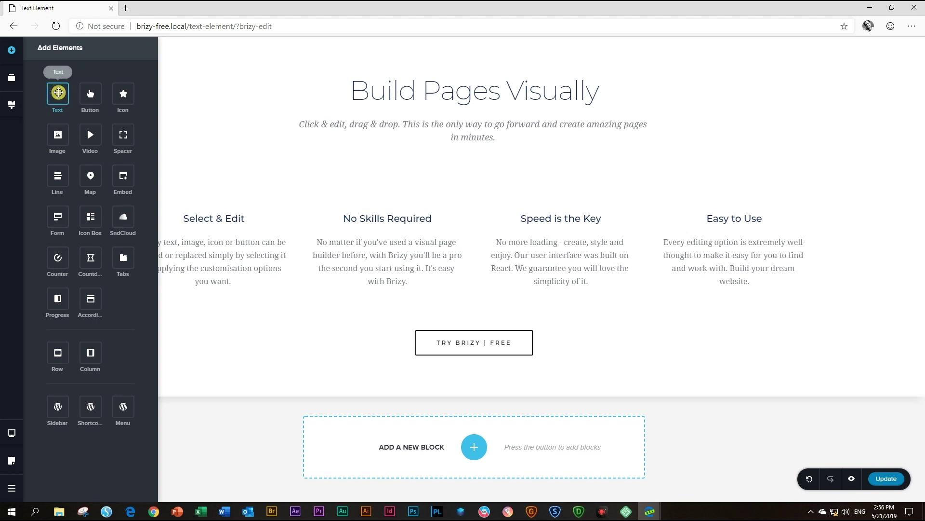
# - Drop a Text element below the italic subtitle and start editing the new text line
pyautogui.moveTo(58, 93); pyautogui.dragTo(491, 148)
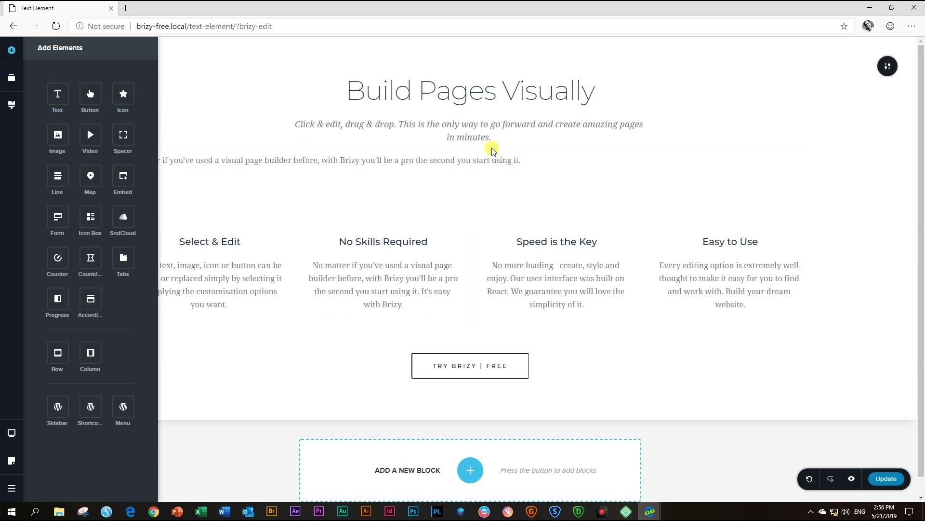
pyautogui.click(263, 163)
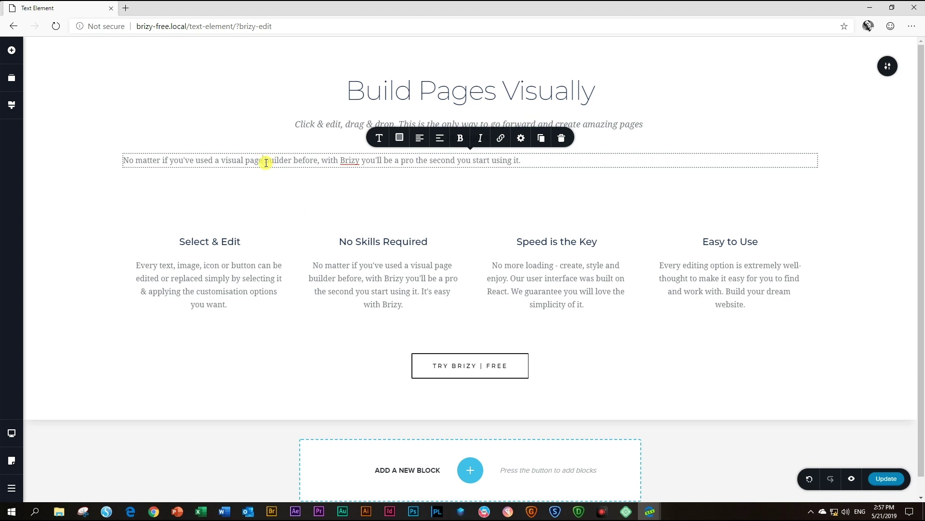
pyautogui.click(11, 106)
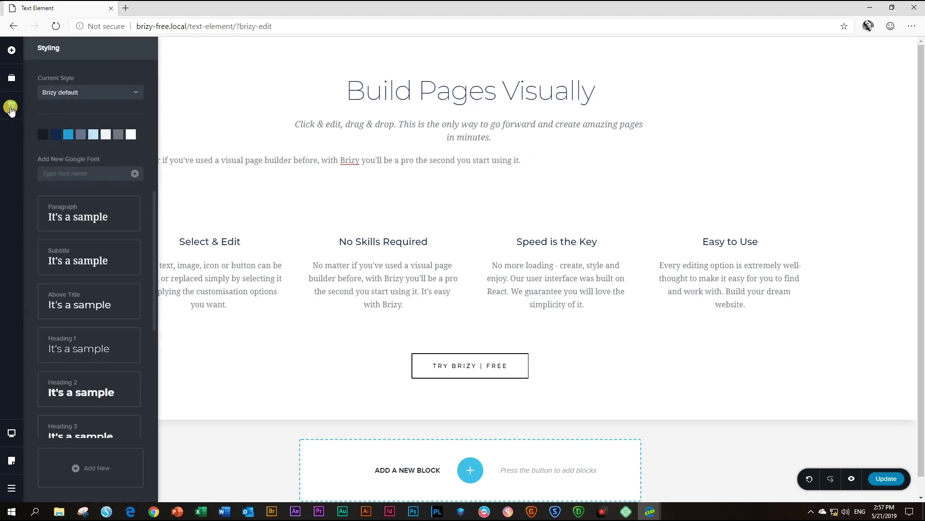
pyautogui.click(265, 161)
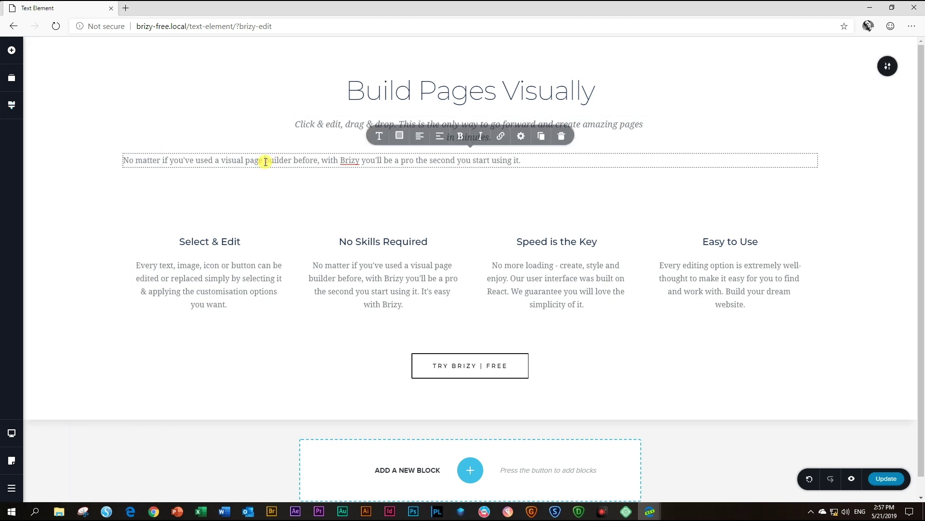
pyautogui.click(377, 141)
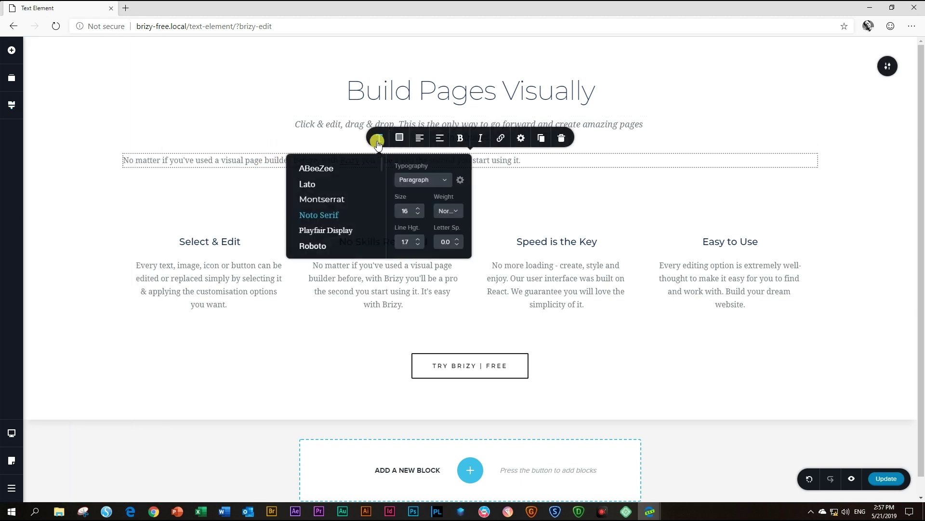
pyautogui.click(440, 181)
pyautogui.scroll(-4, 440, 183)
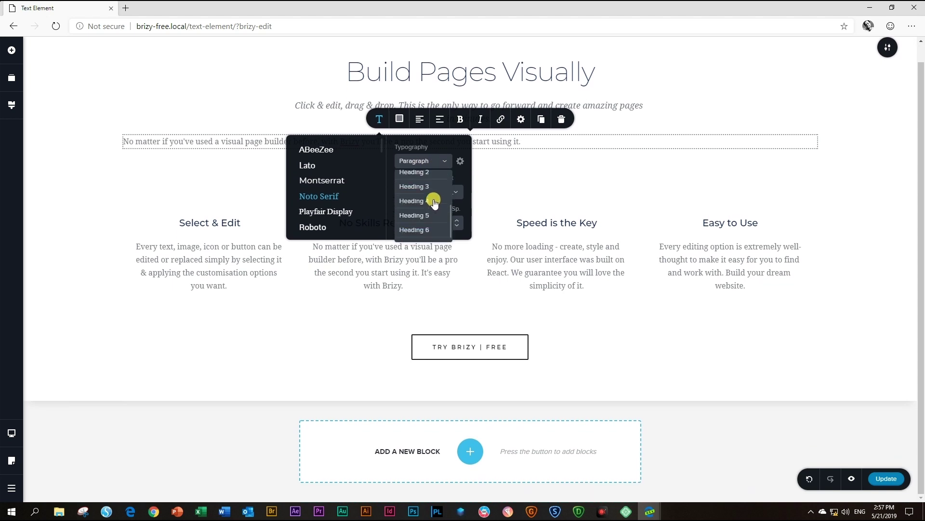
pyautogui.scroll(-1, 433, 202)
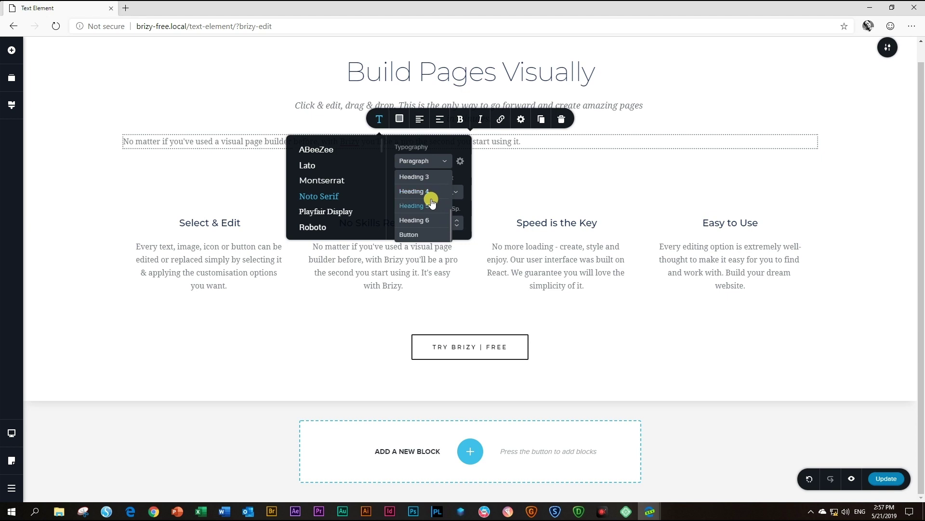
pyautogui.scroll(5, 432, 203)
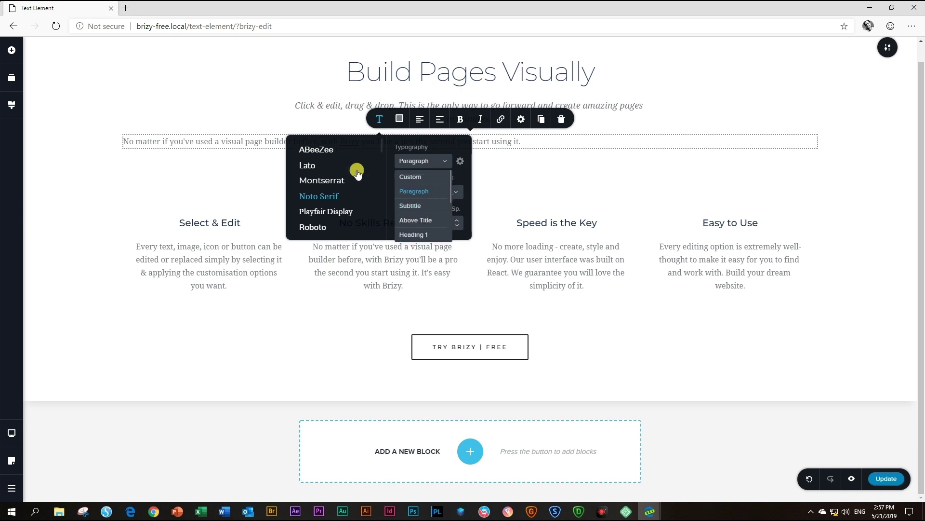
pyautogui.click(243, 143)
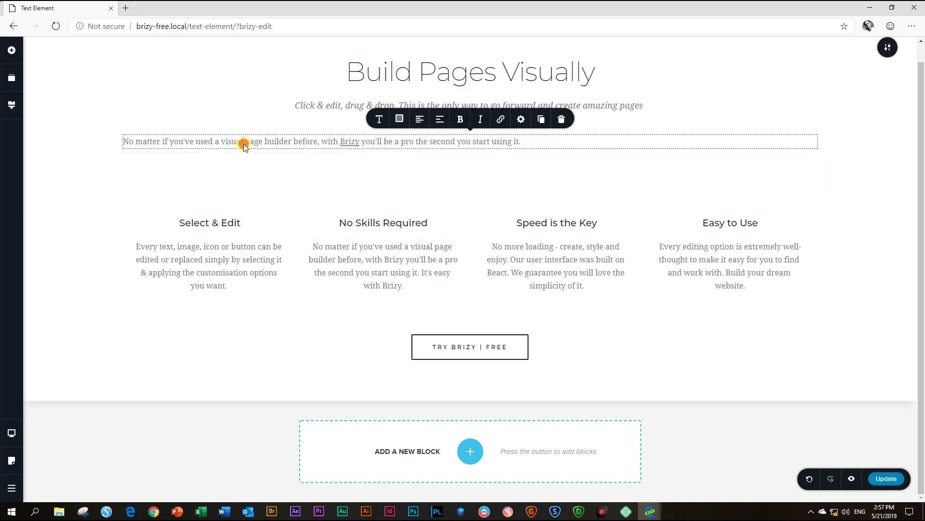
# - Open the Styling panel and browse the typography presets from Paragraph through Button
pyautogui.click(11, 106)
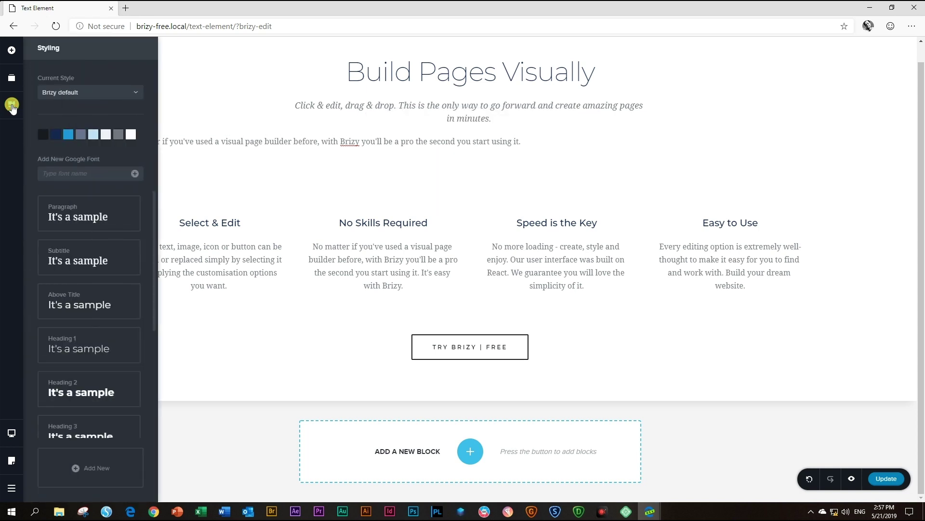
pyautogui.scroll(2, 68, 230)
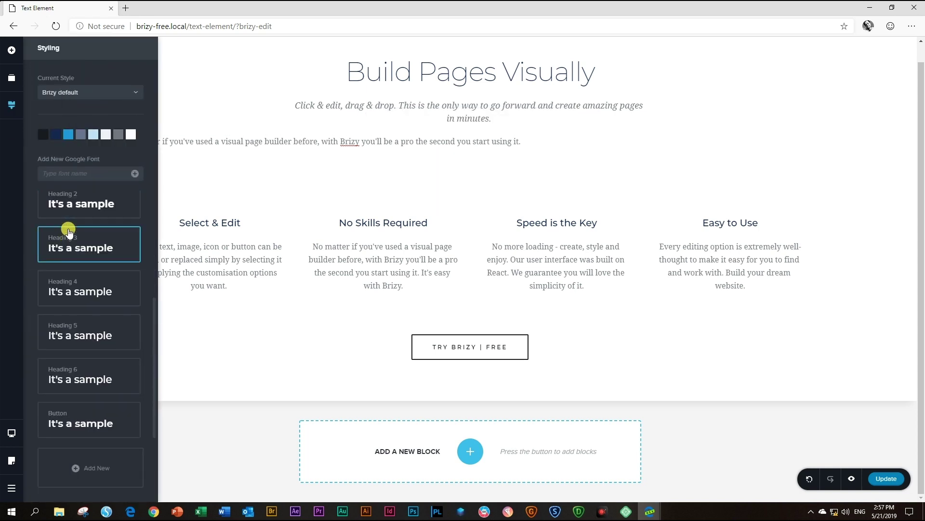
pyautogui.scroll(1, 68, 235)
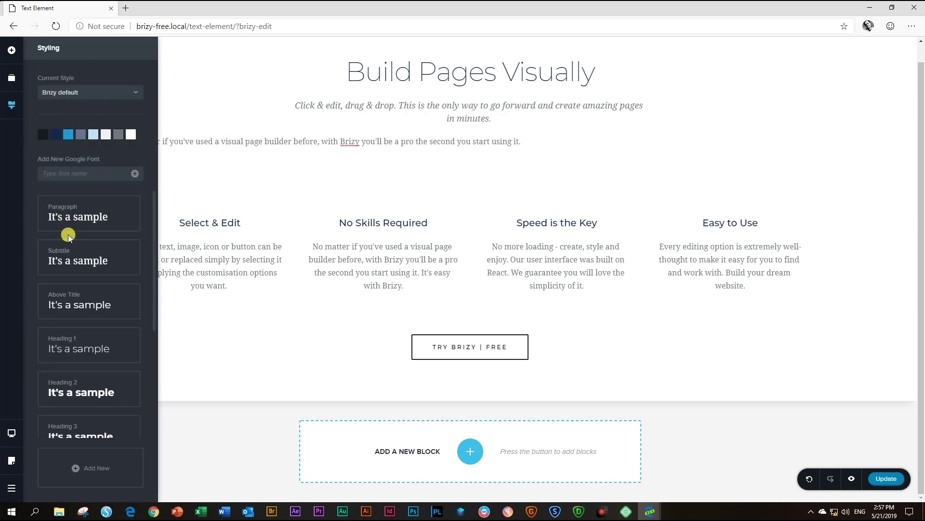
pyautogui.click(77, 213)
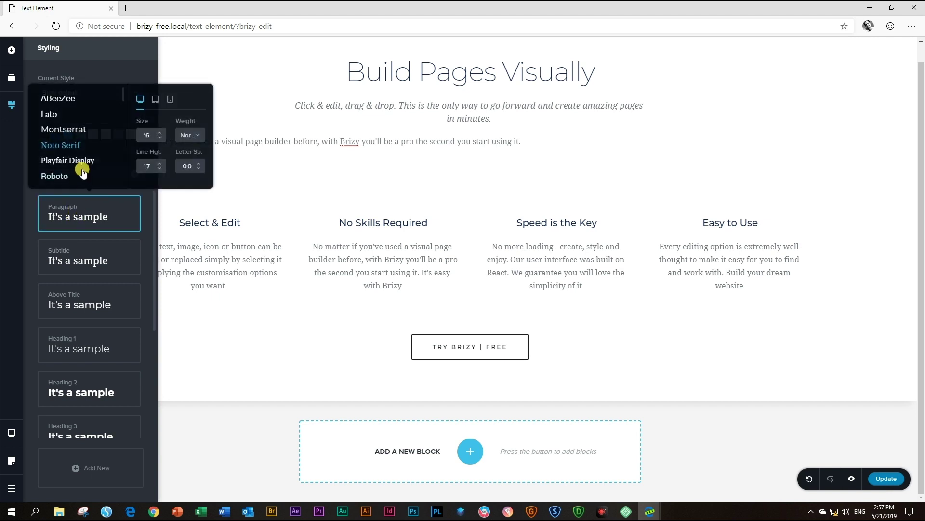
pyautogui.click(26, 215)
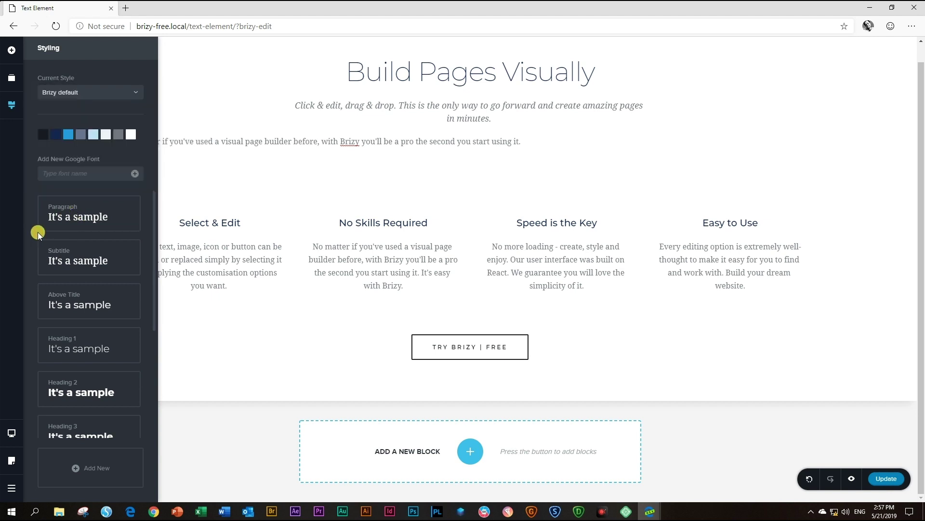
pyautogui.scroll(-2, 45, 270)
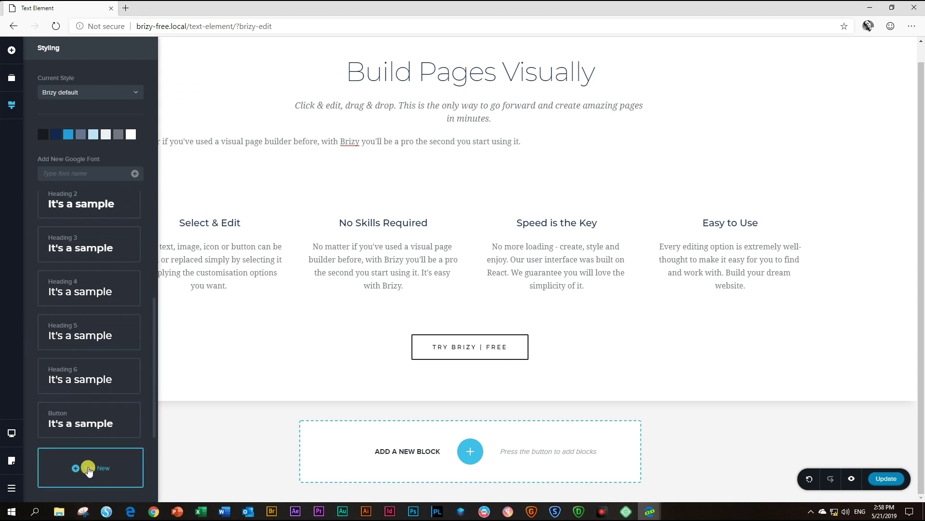
# - Create a text style named 'Brizy New Style' in Roboto, size 14, Medium weight, wider letter spacing
pyautogui.click(88, 470)
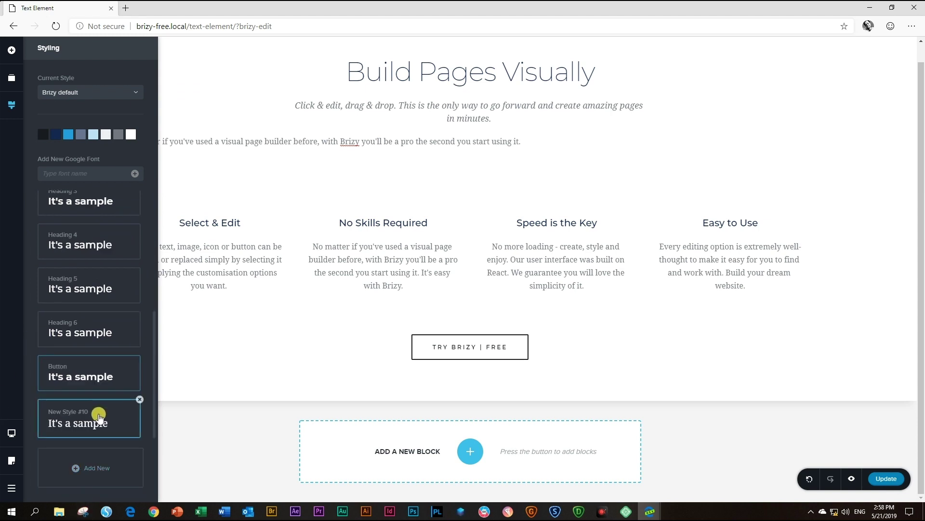
pyautogui.doubleClick(69, 411)
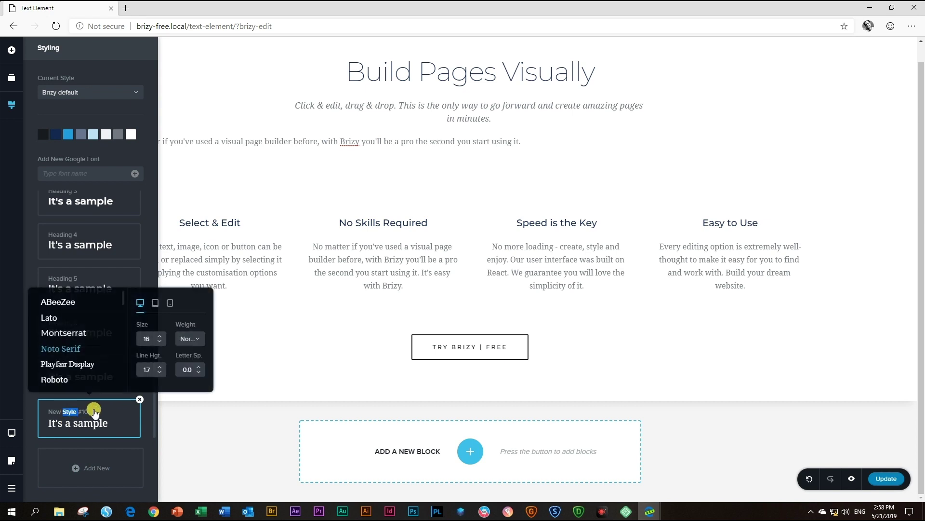
pyautogui.moveTo(85, 411); pyautogui.dragTo(39, 414)
pyautogui.write('Brizy')
pyautogui.click(61, 377)
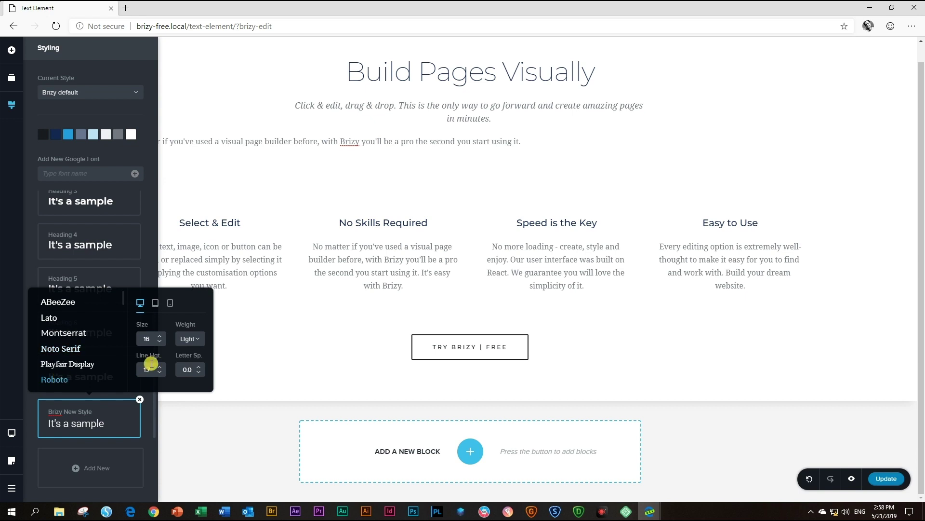
pyautogui.click(161, 342)
pyautogui.click(195, 341)
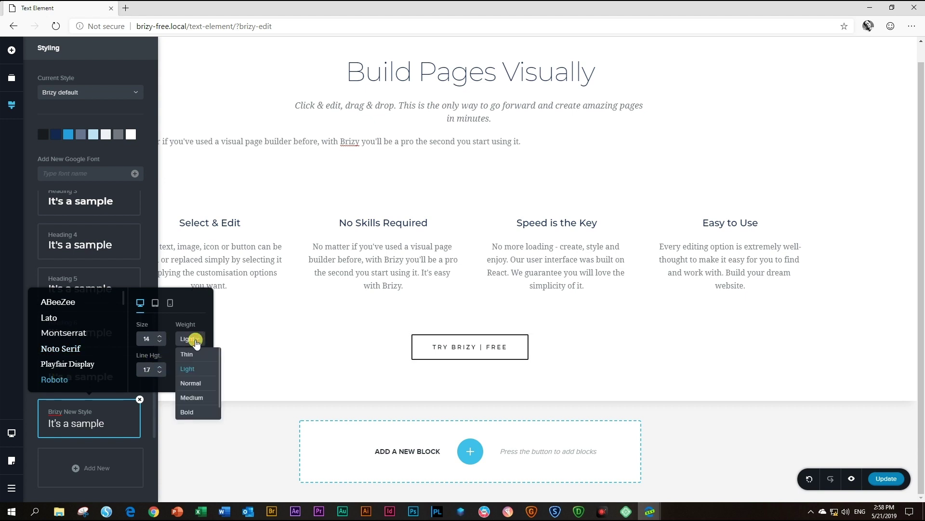
pyautogui.click(192, 397)
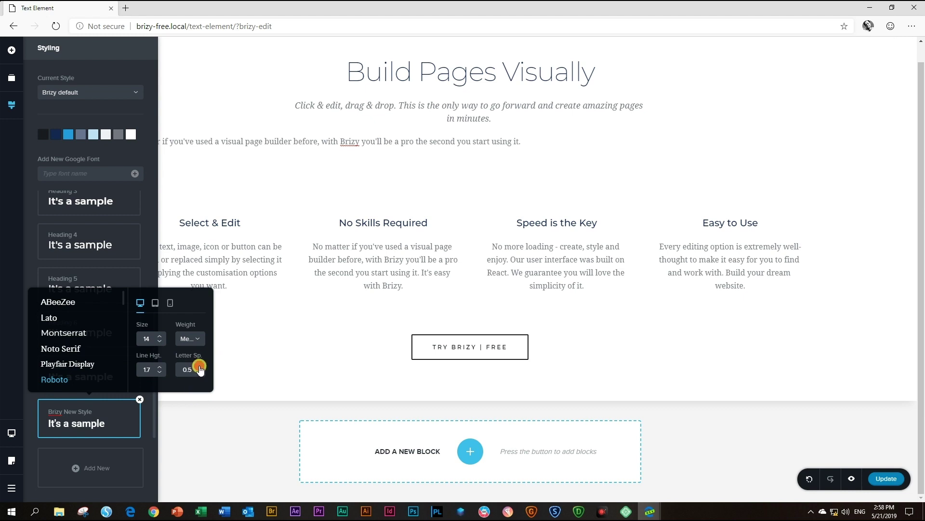
pyautogui.click(200, 367)
# - For the mobile version, set the style to size 15 with Normal weight and more letter spacing
pyautogui.click(157, 307)
pyautogui.click(172, 307)
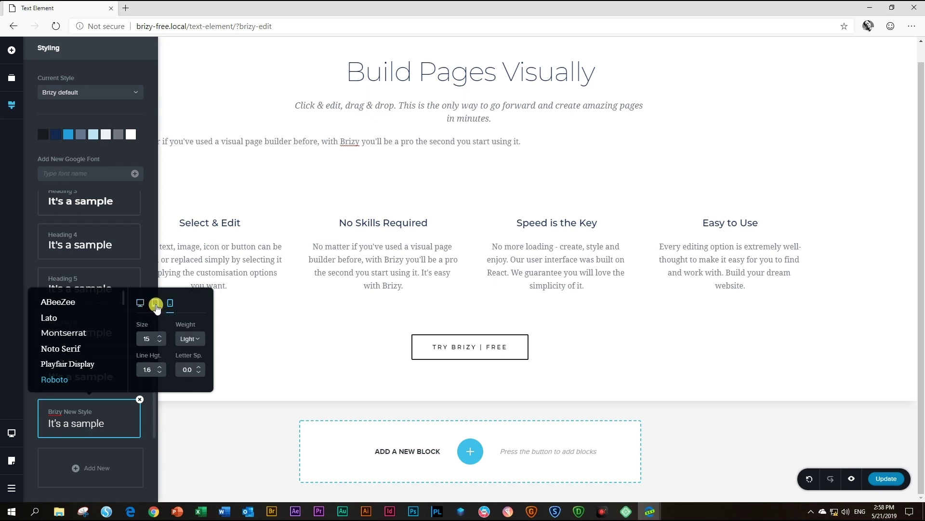
pyautogui.click(155, 306)
pyautogui.click(198, 367)
pyautogui.click(193, 338)
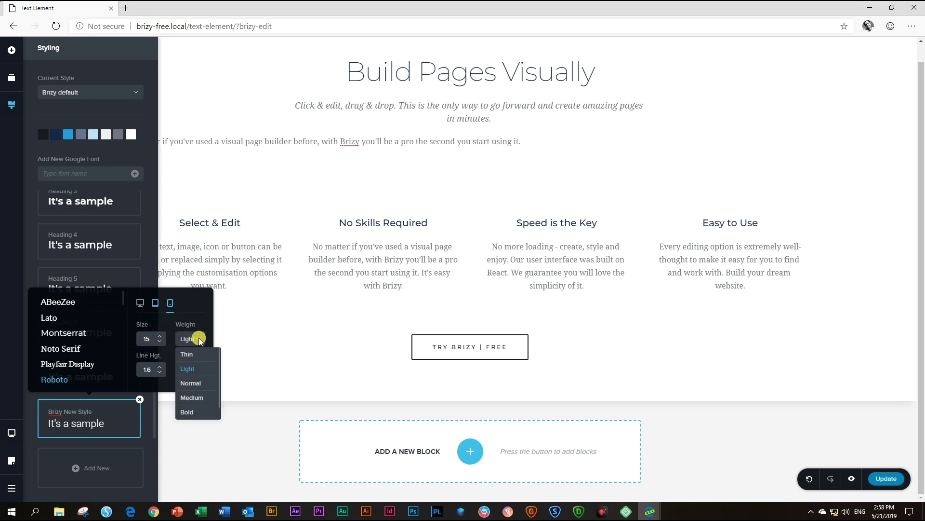
pyautogui.click(189, 383)
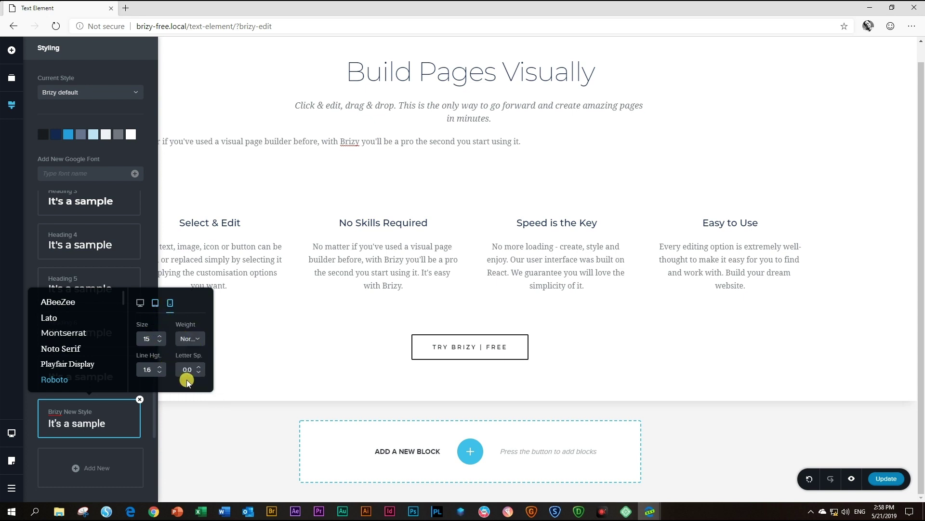
# - Check the intro paragraph's typography preset list for the new style
pyautogui.click(356, 144)
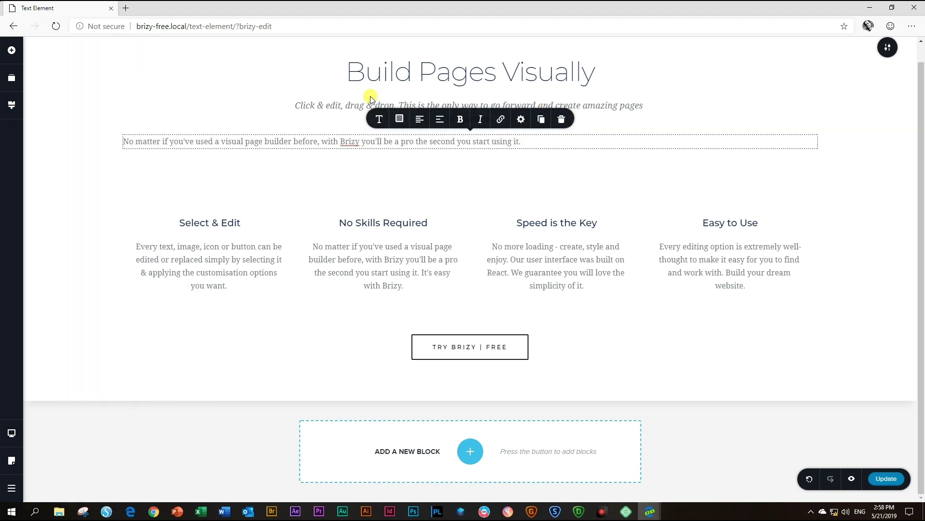
pyautogui.click(381, 121)
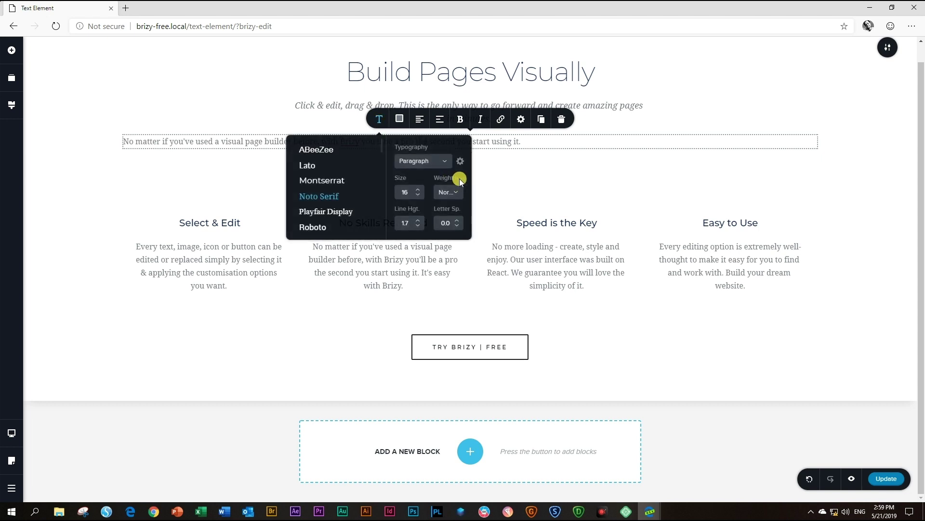
pyautogui.click(444, 160)
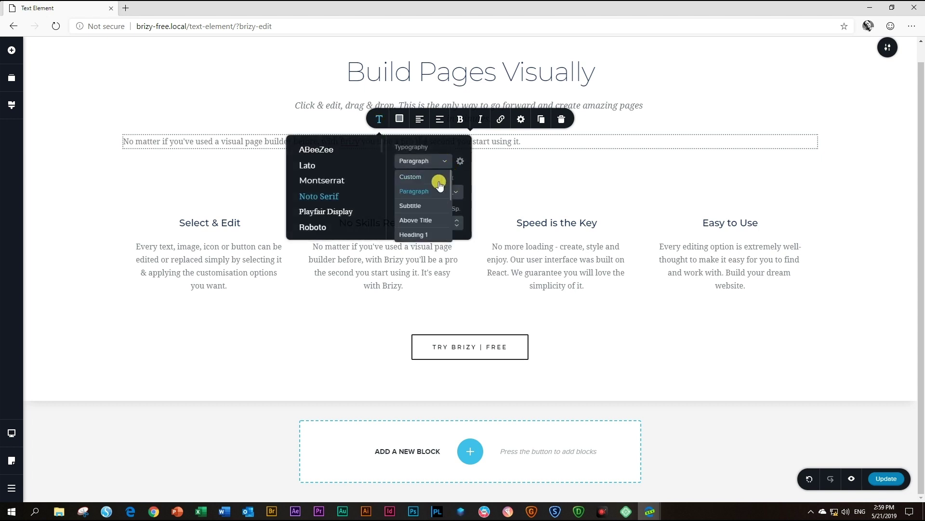
pyautogui.scroll(-2, 439, 189)
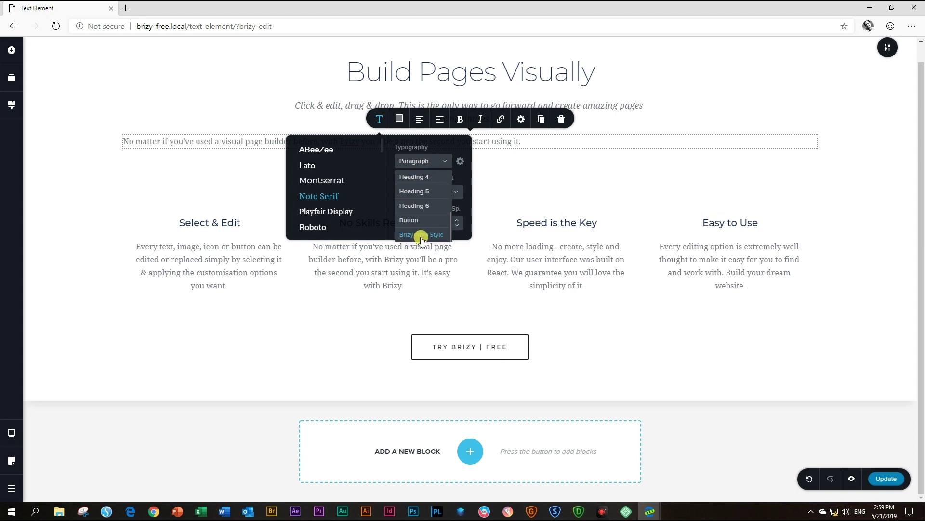
# - Delete the Brizy New Style preset from the Styling panel's typography list
pyautogui.click(11, 106)
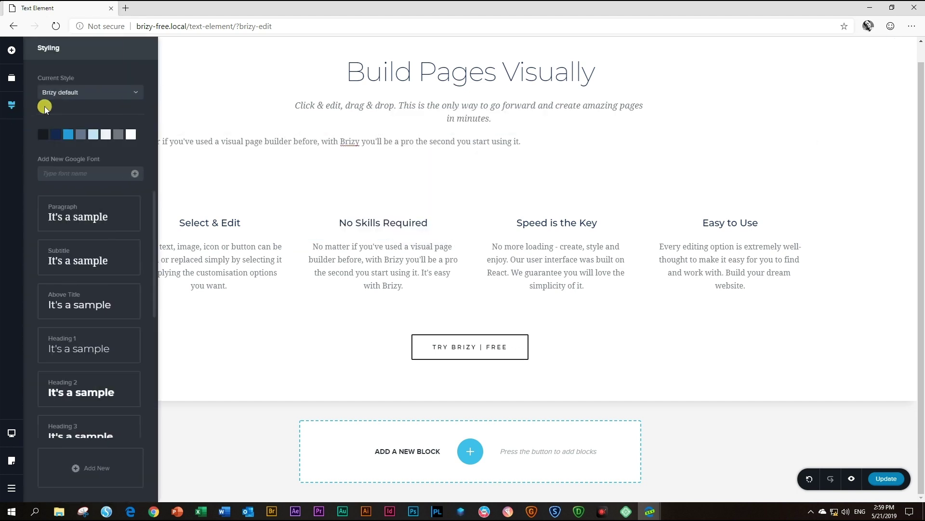
pyautogui.scroll(-5, 74, 314)
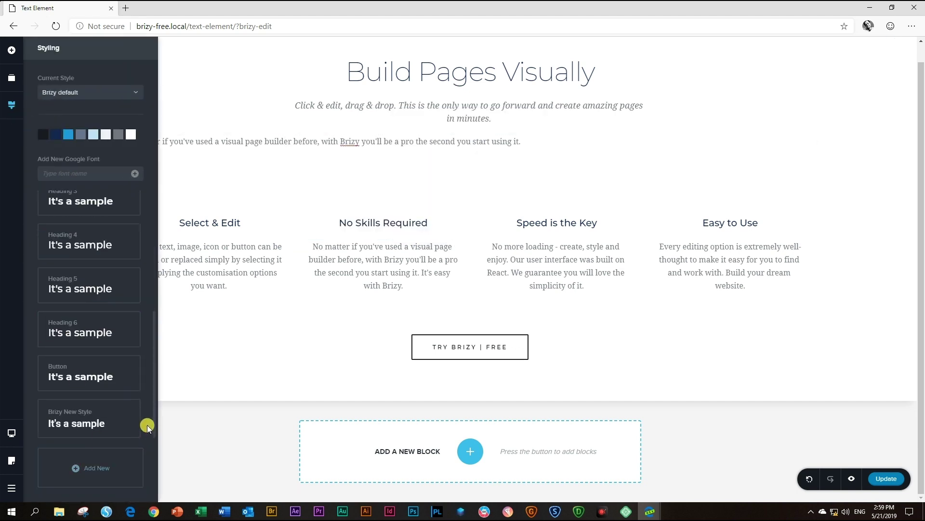
pyautogui.click(140, 399)
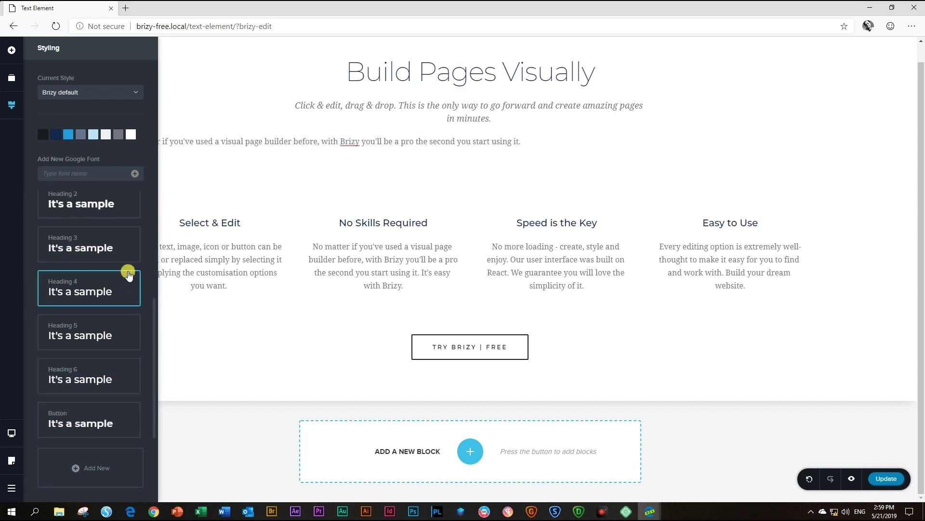
pyautogui.scroll(4, 127, 224)
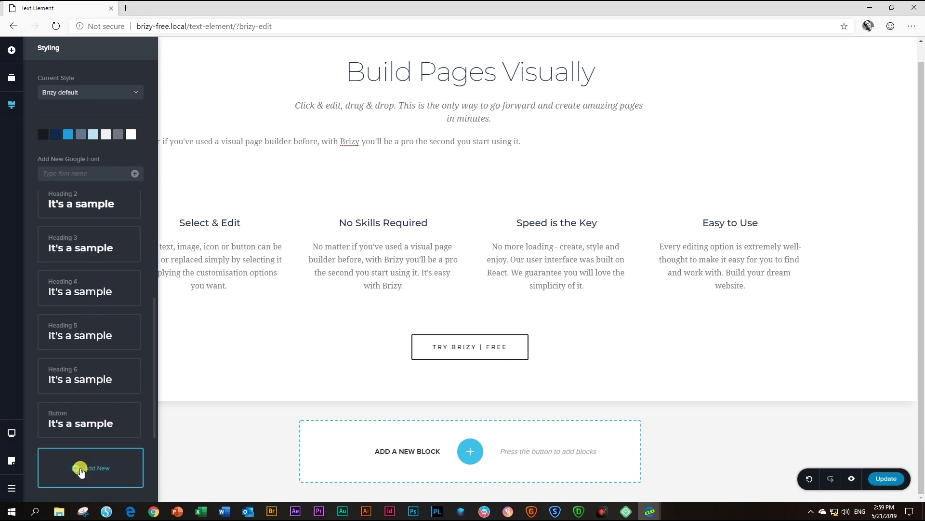
# - Add a typography preset named 'New Google Font', starting at size 16 with 1.7 line height
pyautogui.click(77, 467)
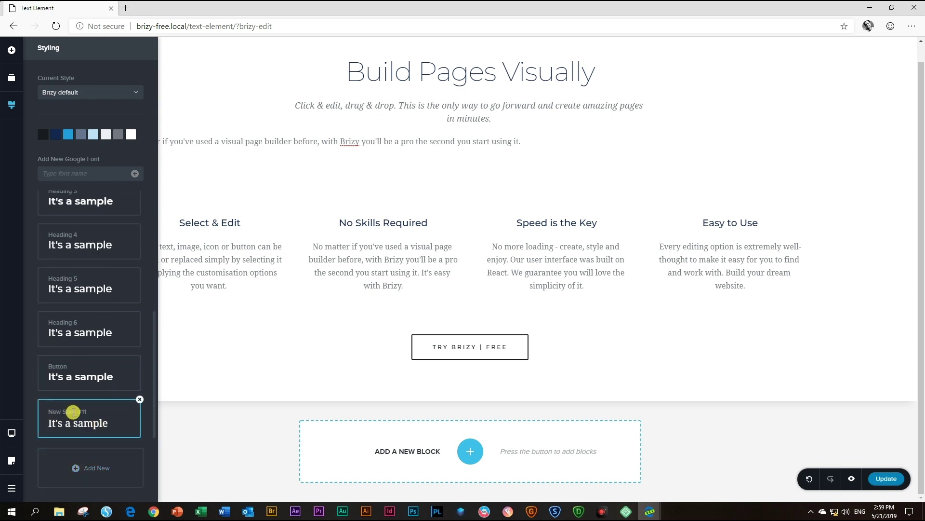
pyautogui.moveTo(87, 412); pyautogui.dragTo(46, 409)
pyautogui.write('New')
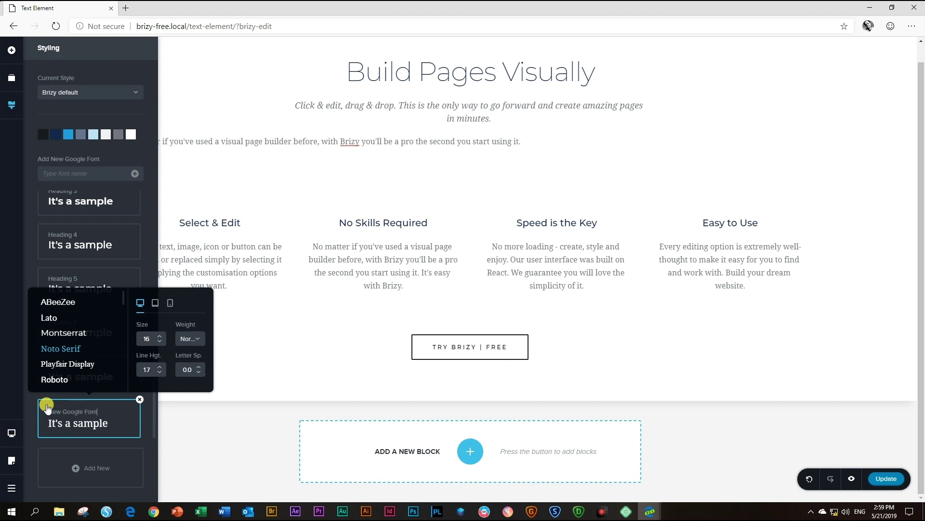
pyautogui.scroll(-10, 72, 347)
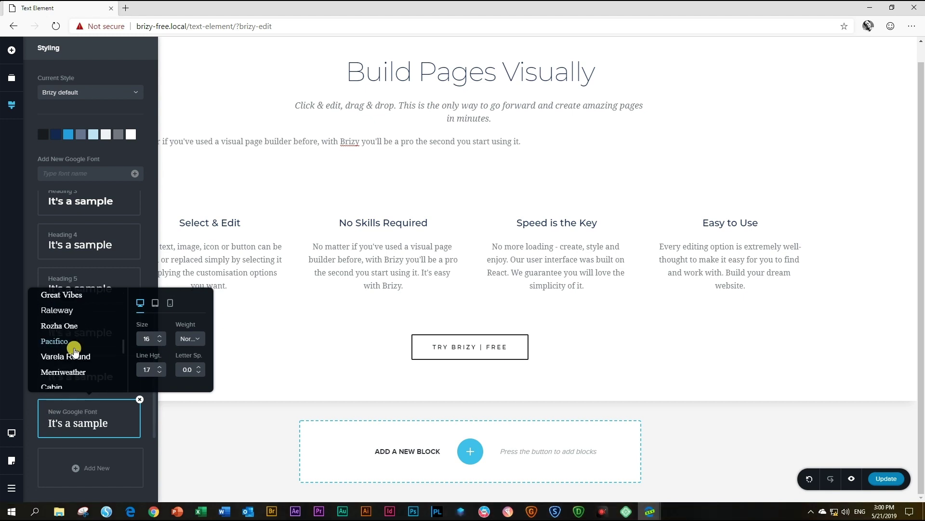
pyautogui.scroll(-8, 74, 348)
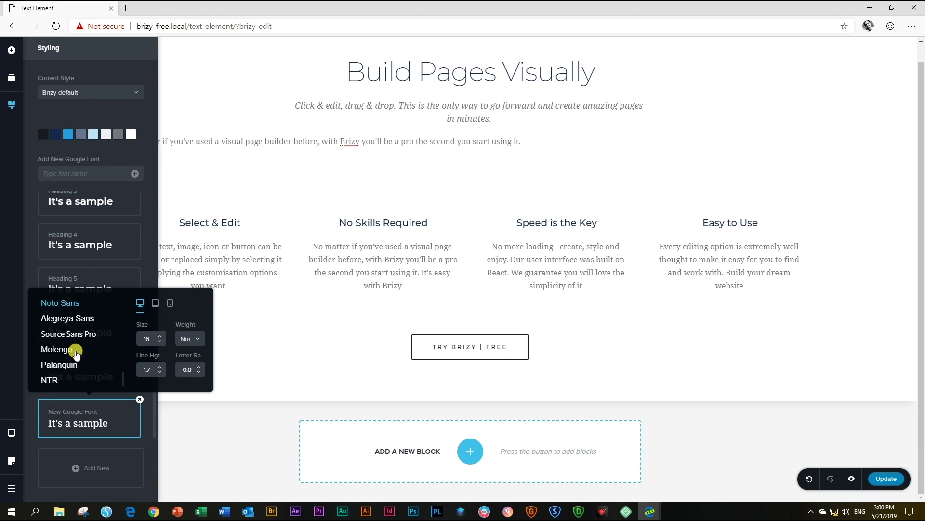
pyautogui.scroll(-3, 70, 362)
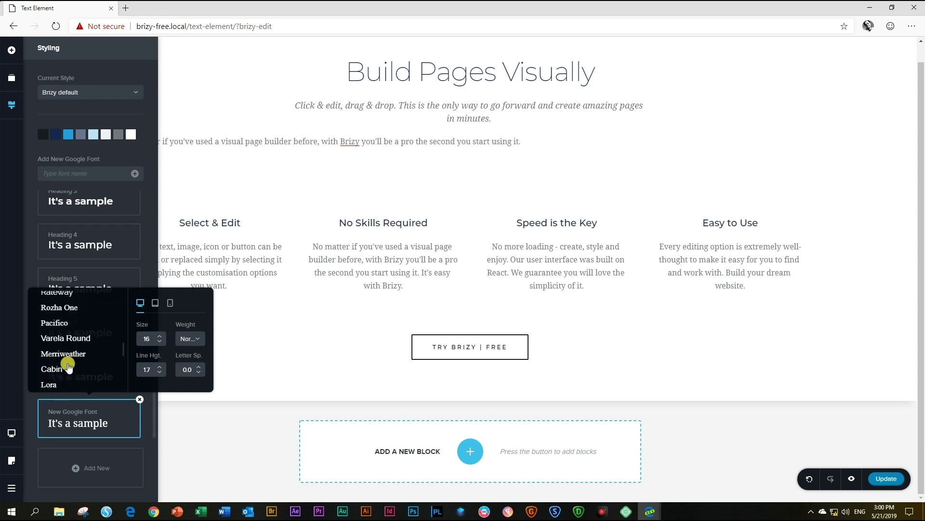
pyautogui.scroll(5, 68, 366)
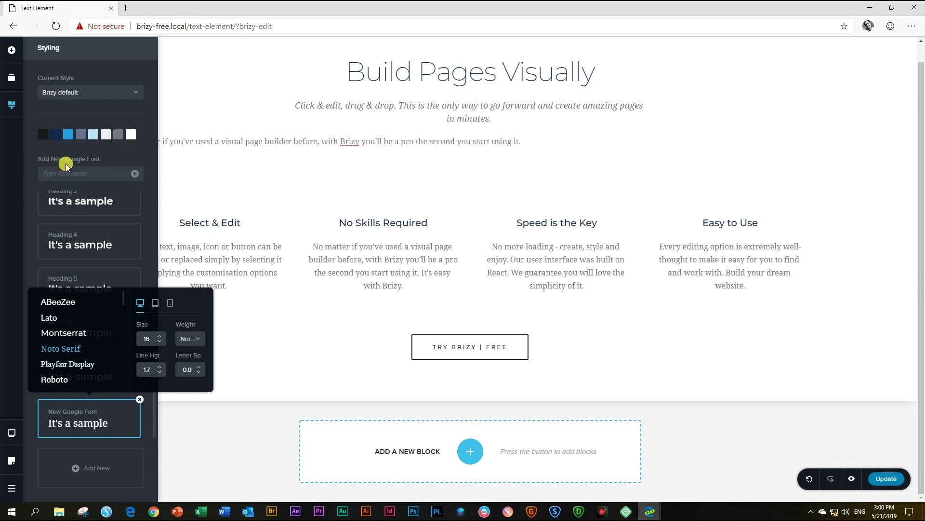
# - Add the Google font Old Standard TT to the project and set the New Google Font preset to it
pyautogui.click(54, 174)
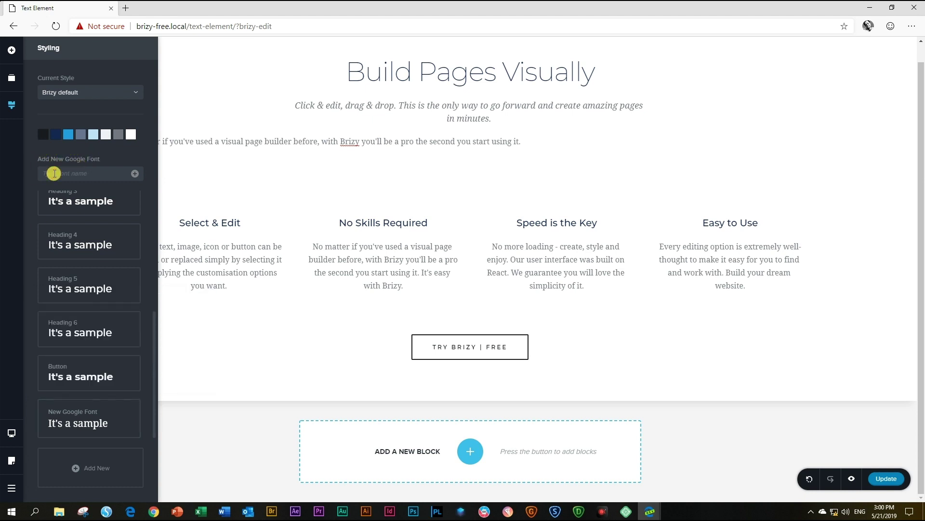
pyautogui.write('old')
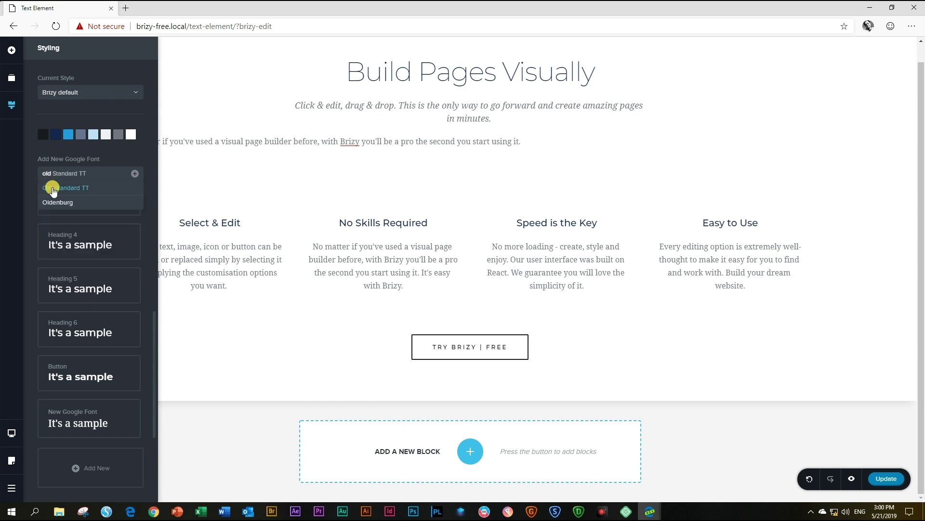
pyautogui.click(48, 188)
pyautogui.click(135, 174)
pyautogui.click(73, 425)
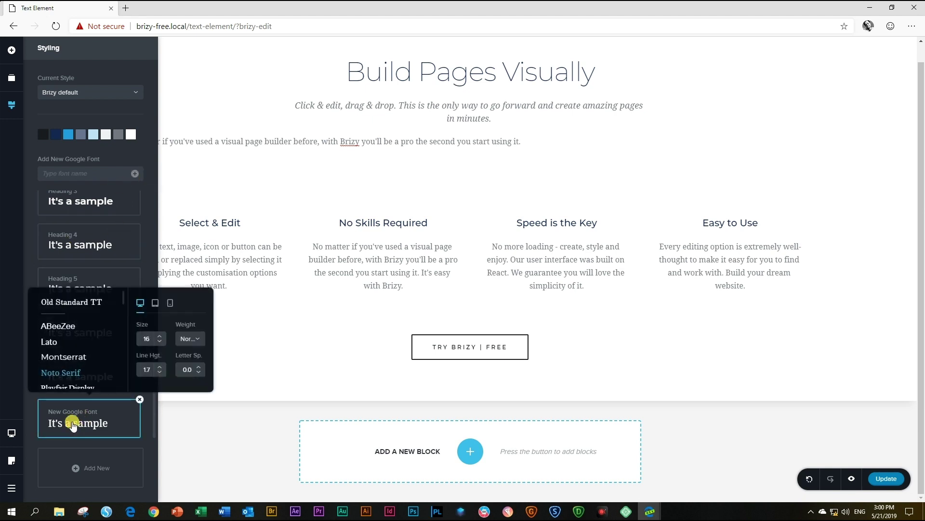
pyautogui.click(65, 304)
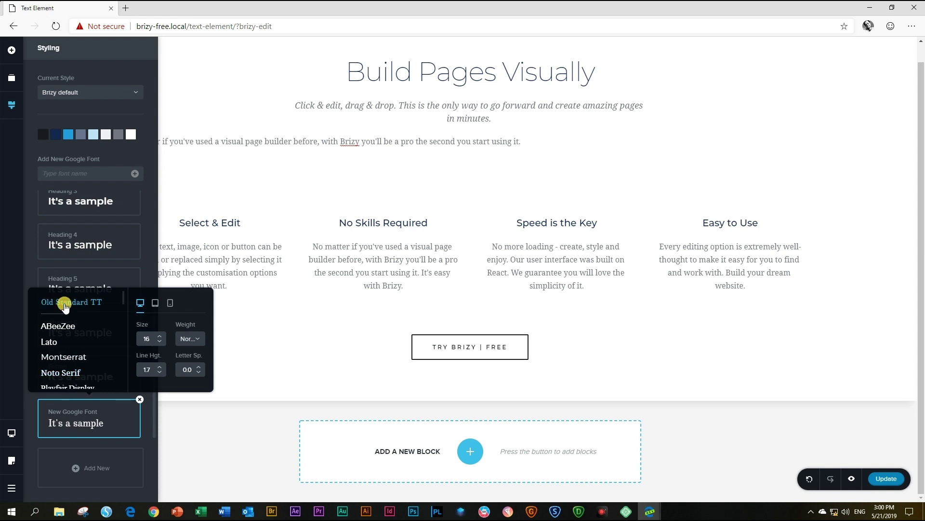
# - Apply the New Google Font typography style to the intro paragraph
pyautogui.click(28, 274)
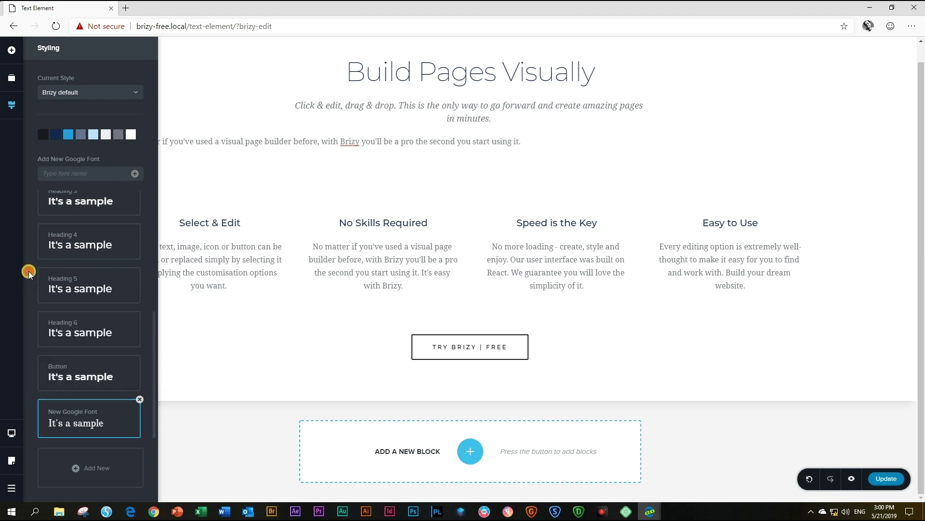
pyautogui.click(366, 145)
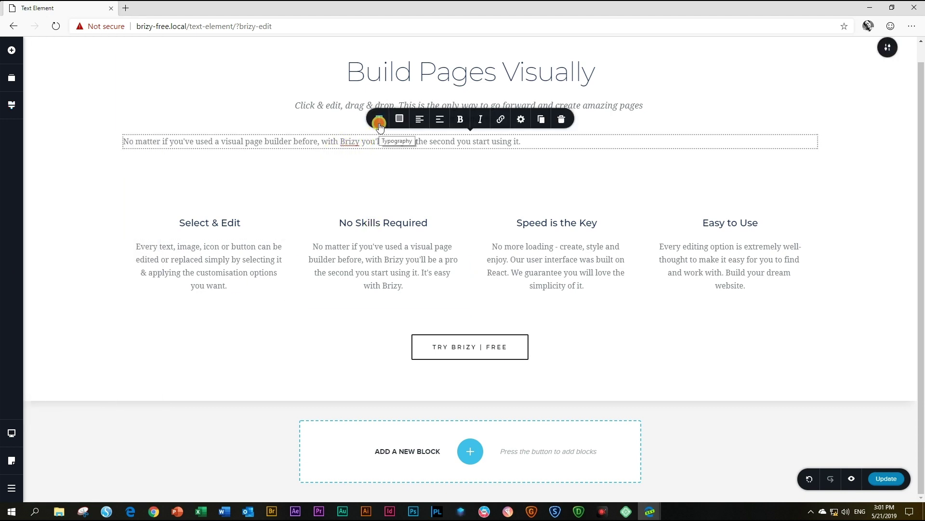
pyautogui.click(380, 120)
pyautogui.click(447, 161)
pyautogui.scroll(-3, 434, 202)
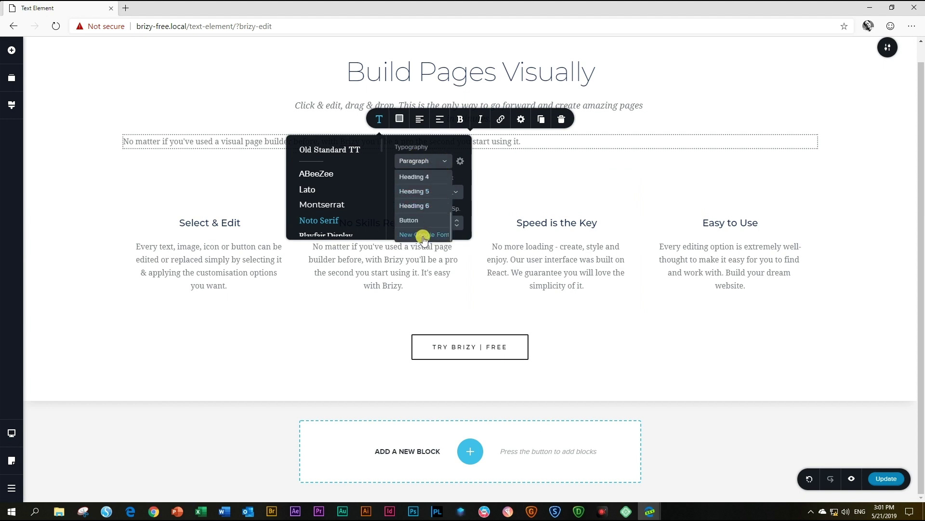
pyautogui.click(423, 235)
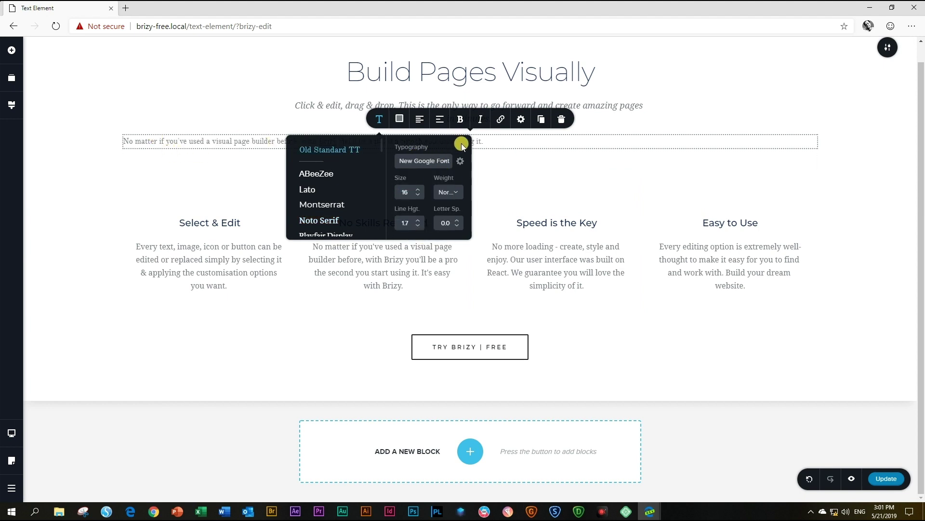
# - End the paragraph with a period and raise its font size to 21
pyautogui.click(495, 141)
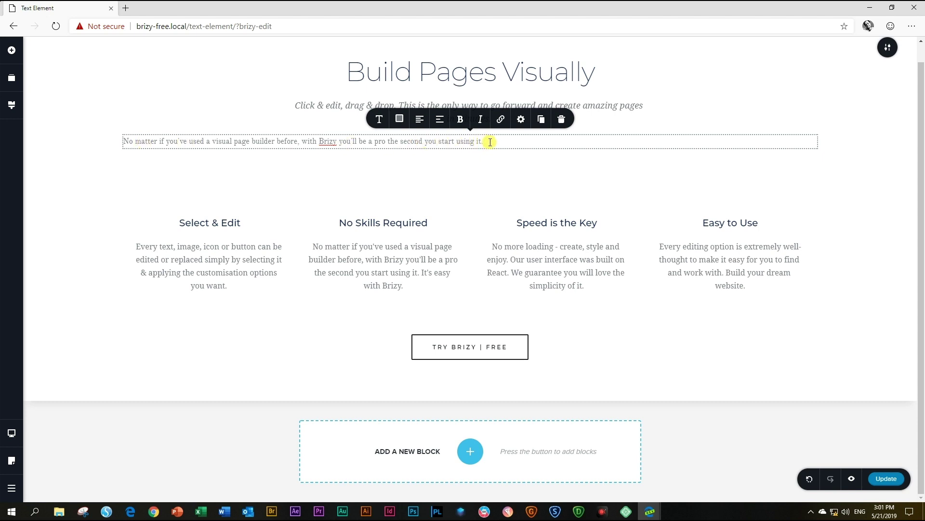
pyautogui.write('.')
pyautogui.click(379, 119)
pyautogui.scroll(5, 418, 190)
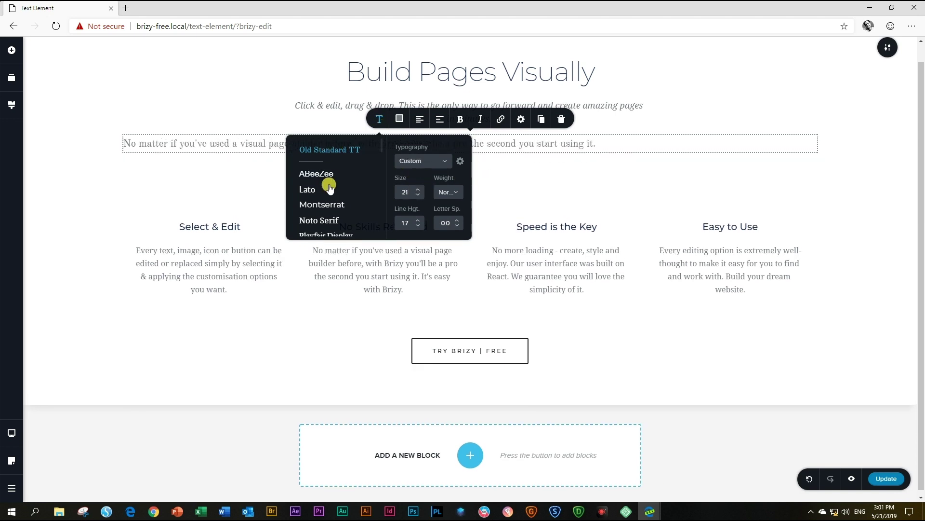
pyautogui.click(616, 143)
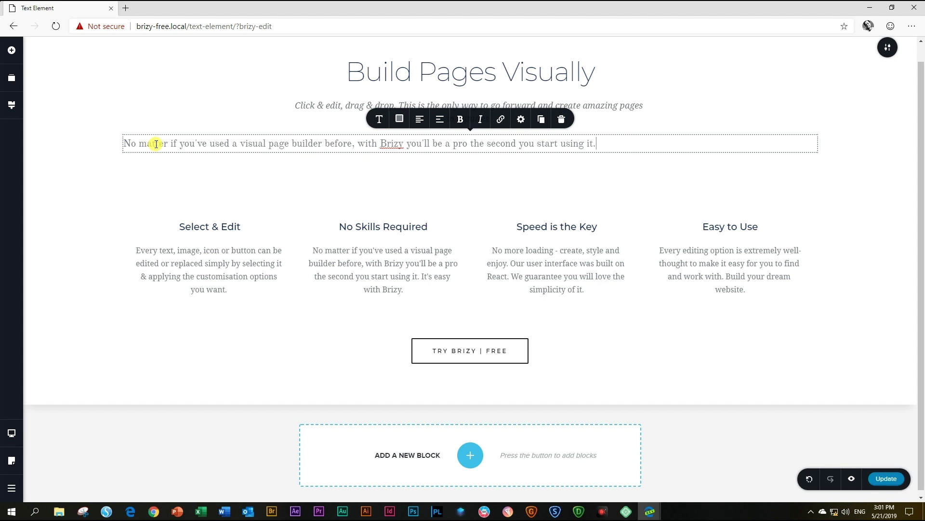
# - Insert 'Header' and 'Sub Header' lines, prefix the paragraph with 'Introduction', and break it after 'builder'
pyautogui.click(125, 140)
pyautogui.write('Header')
pyautogui.press('Return')
pyautogui.write('Sub Header')
pyautogui.press('Return')
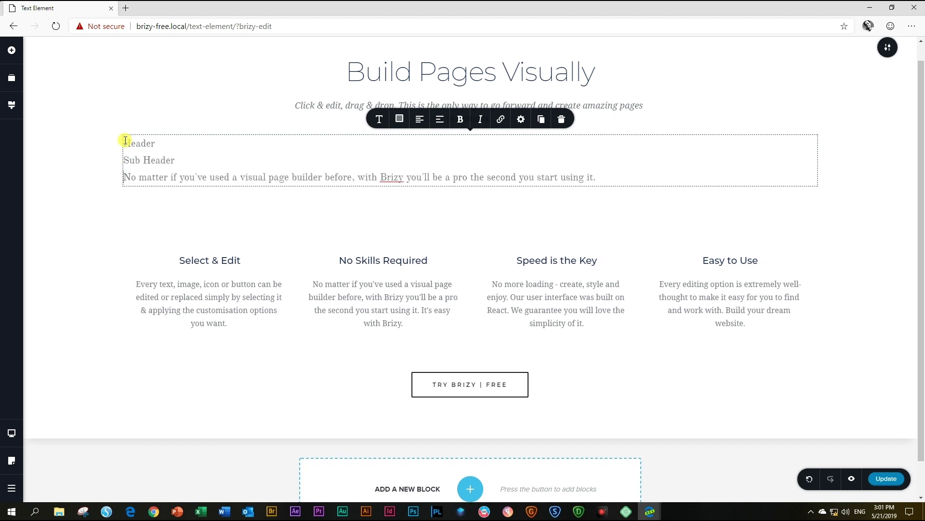
pyautogui.write('Introduction')
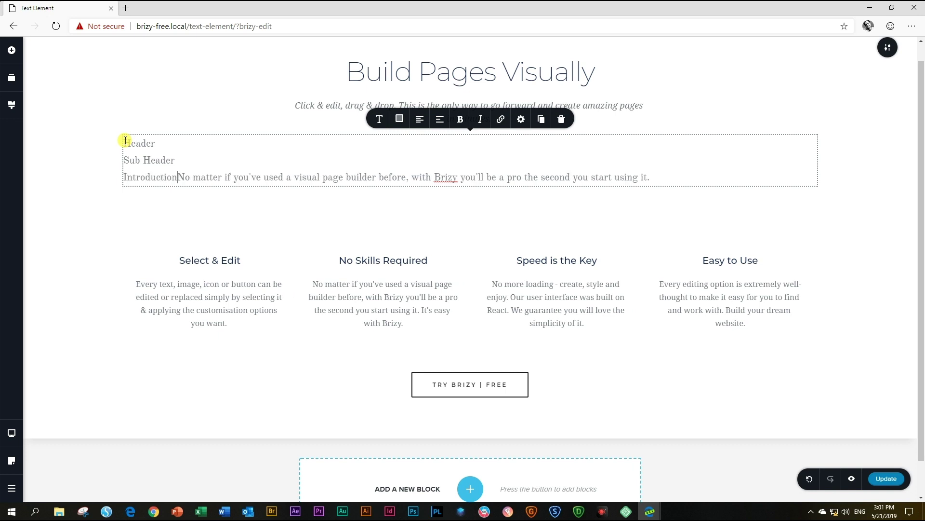
pyautogui.click(382, 177)
pyautogui.press('Return')
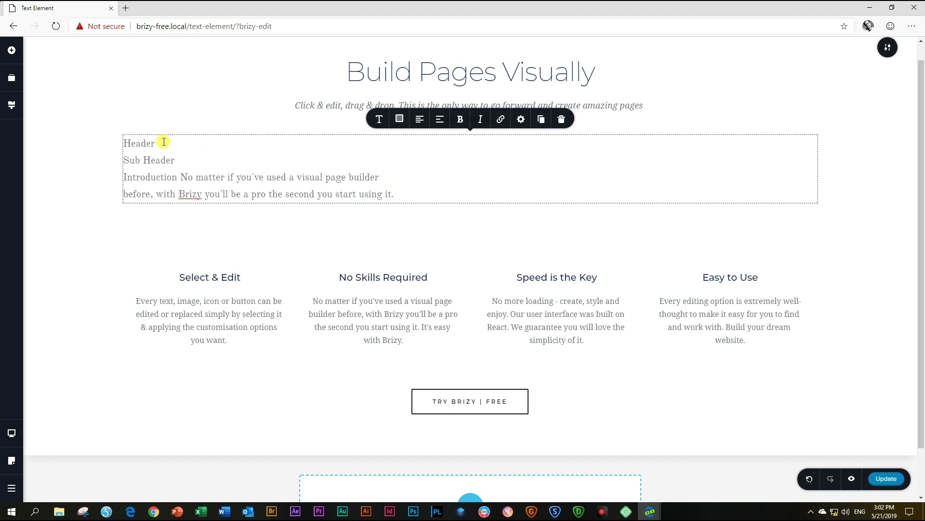
# - Give the Header line the Heading 1 style and the Sub Header line the Subtitle style
pyautogui.click(379, 119)
pyautogui.click(443, 161)
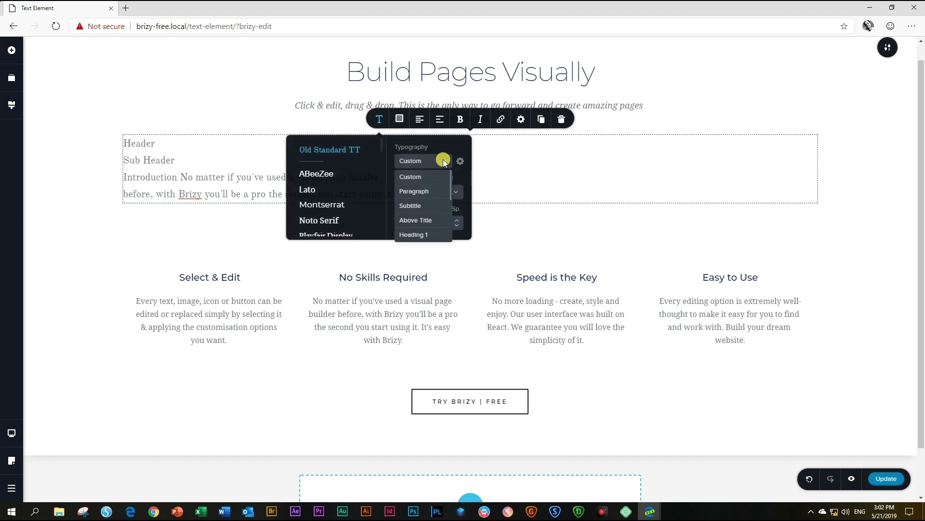
pyautogui.click(418, 195)
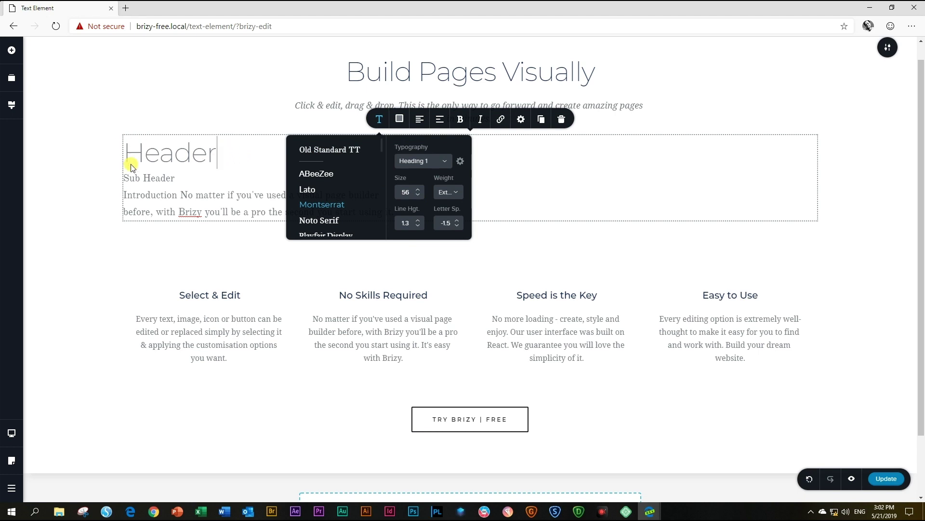
pyautogui.click(192, 181)
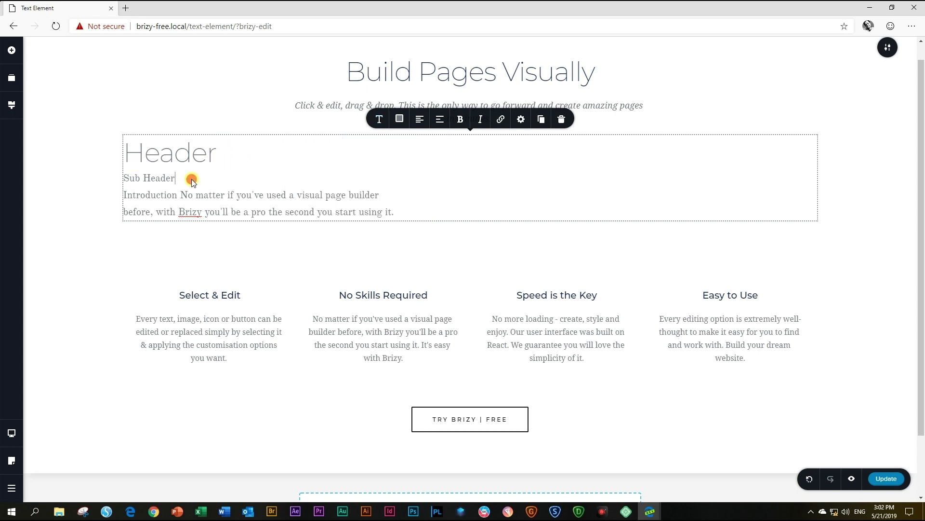
pyautogui.click(379, 119)
pyautogui.click(445, 160)
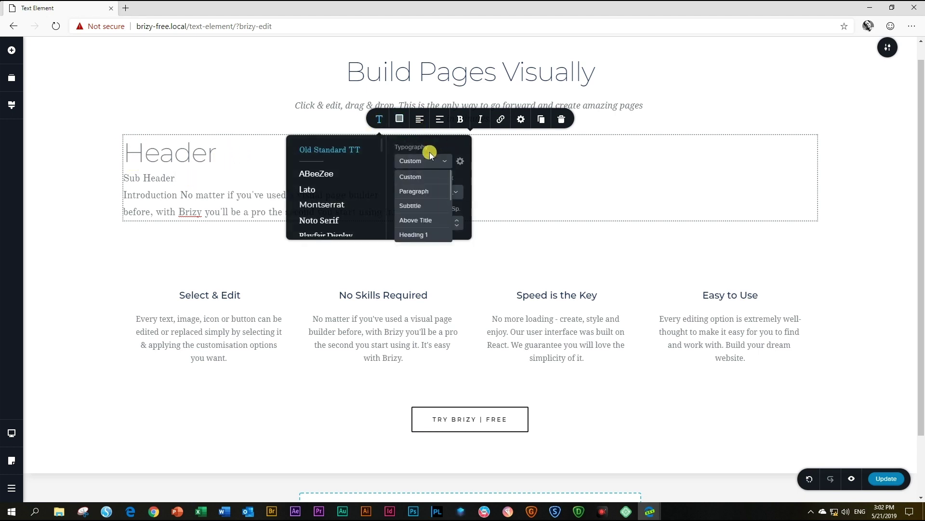
pyautogui.click(425, 205)
pyautogui.click(275, 187)
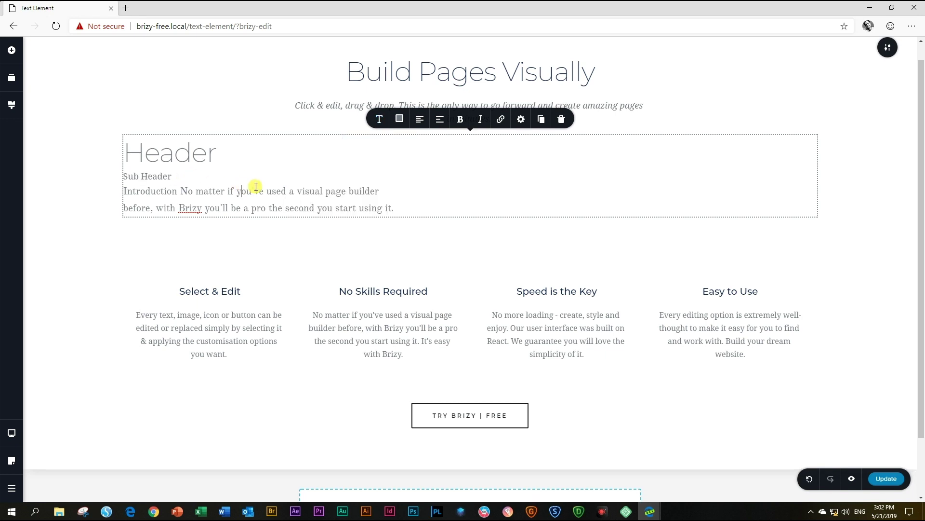
# - Make the Introduction line italic and color it with the blue swatch
pyautogui.click(481, 119)
pyautogui.click(399, 119)
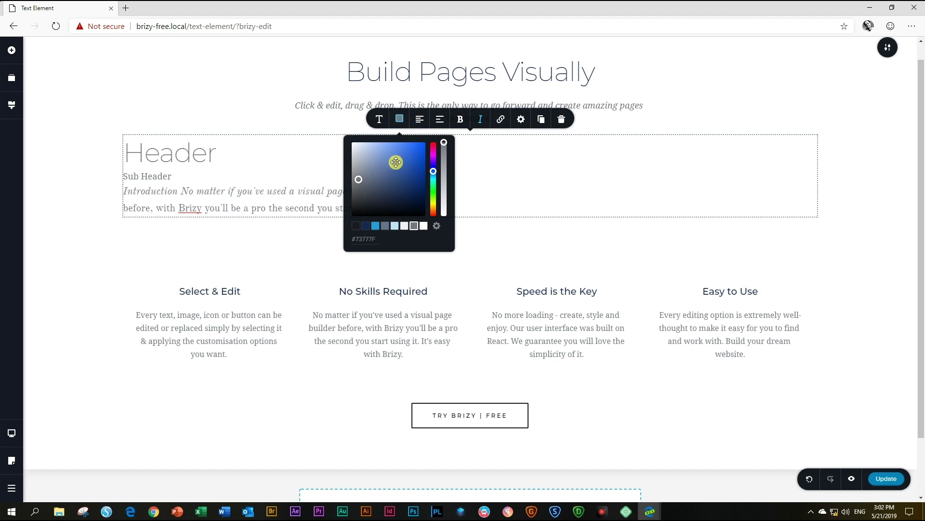
pyautogui.click(375, 226)
pyautogui.click(465, 193)
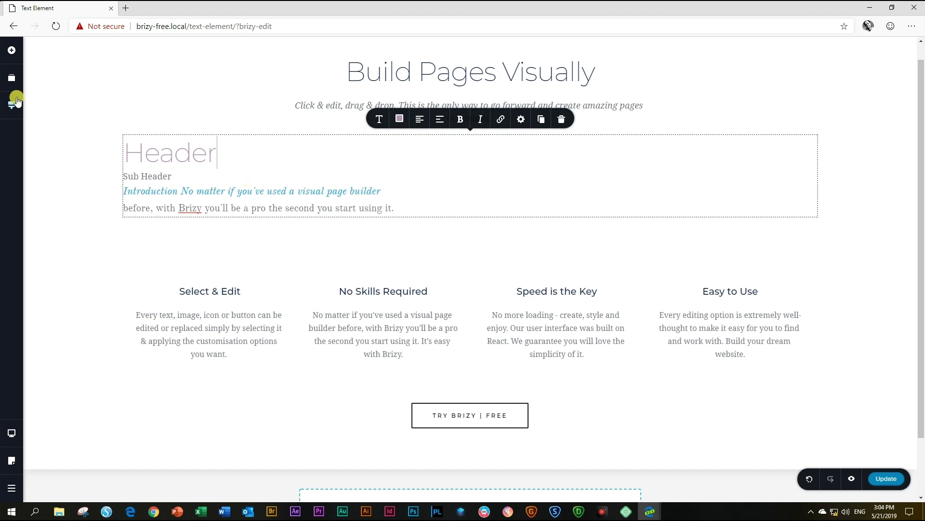
pyautogui.click(14, 105)
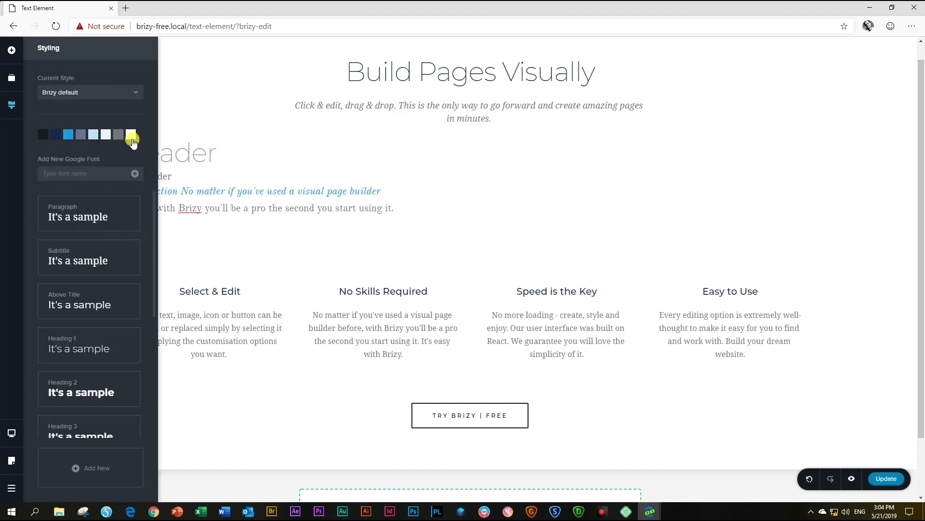
pyautogui.click(68, 138)
pyautogui.click(116, 182)
pyautogui.moveTo(115, 183); pyautogui.dragTo(117, 170)
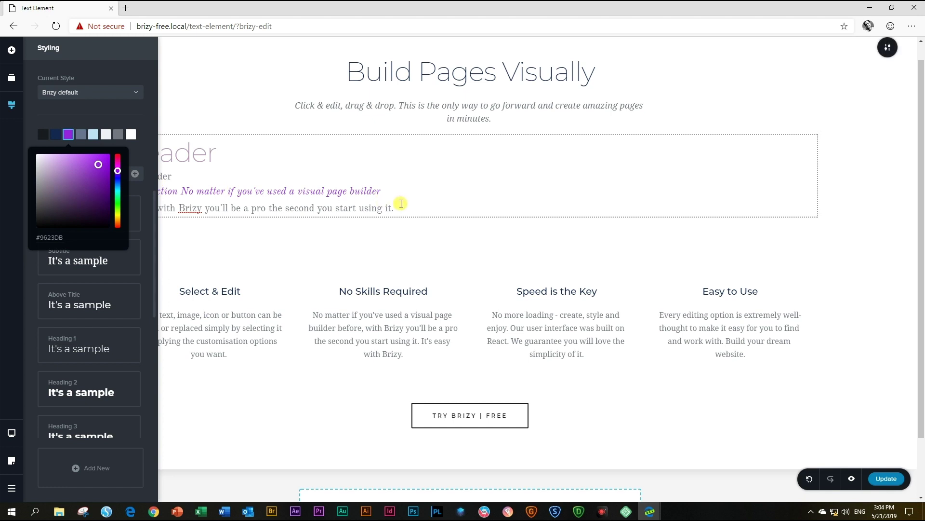
pyautogui.click(218, 172)
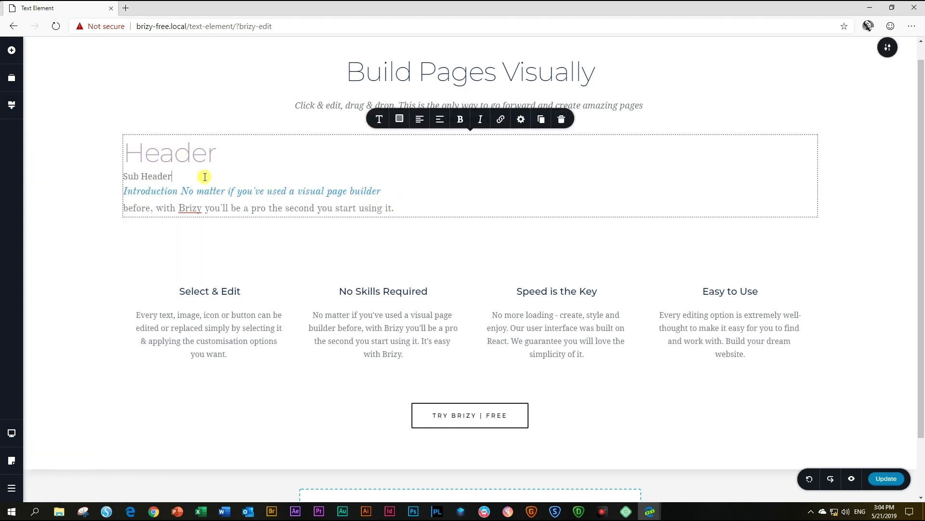
pyautogui.click(239, 150)
# - Try center and right alignment on the intro text, then return it to left alignment
pyautogui.moveTo(405, 209); pyautogui.dragTo(126, 154)
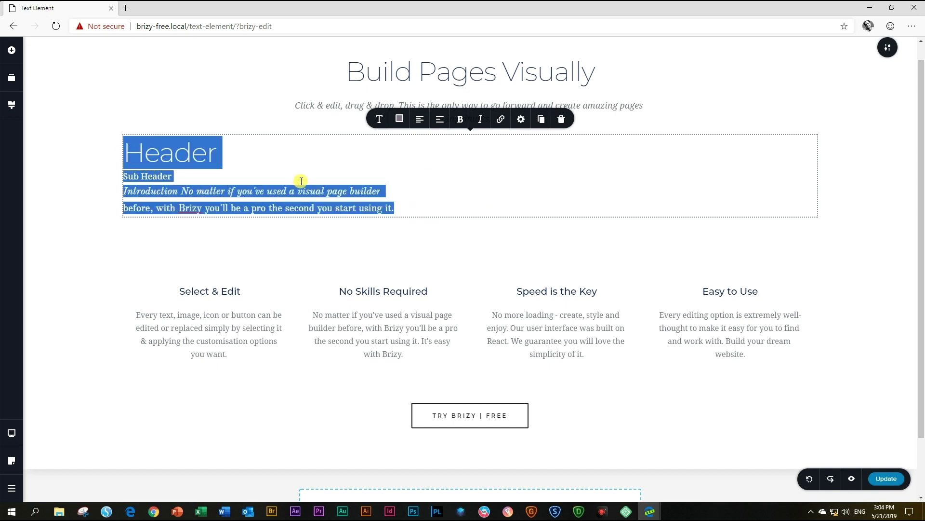
pyautogui.click(419, 122)
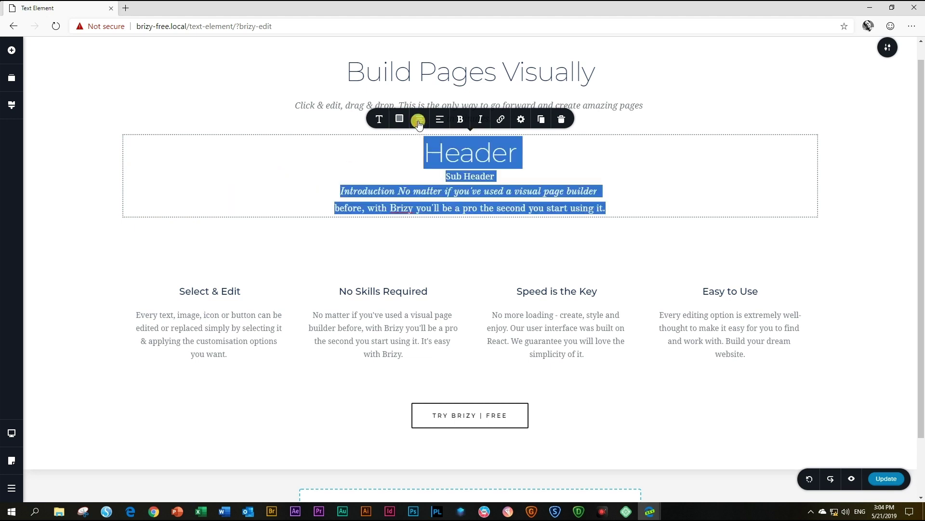
pyautogui.click(418, 122)
pyautogui.click(419, 122)
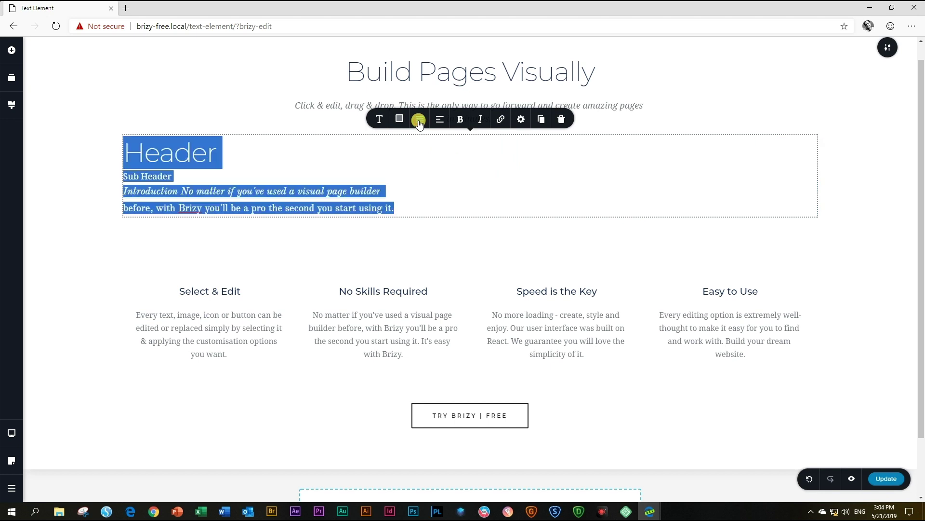
pyautogui.click(389, 152)
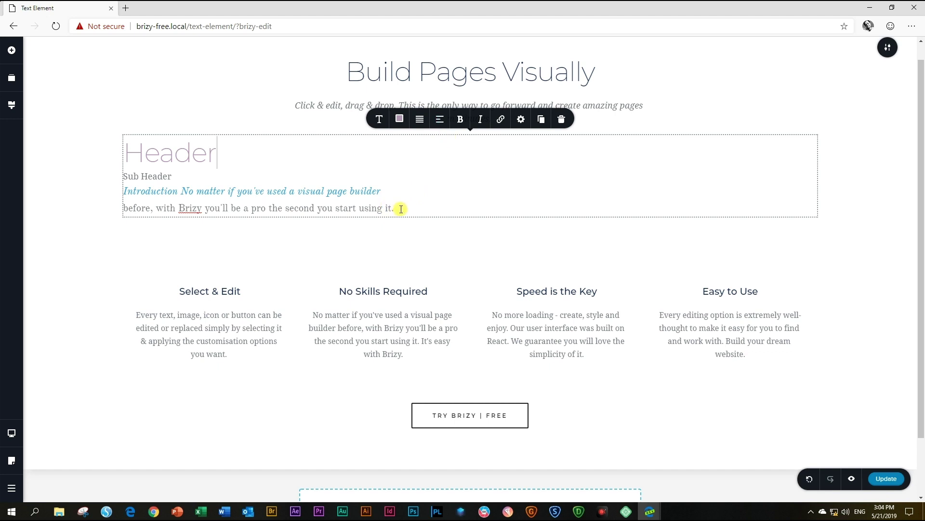
# - Break the closing sentence into three lines after 'Brizy' and after 'the'
pyautogui.click(208, 209)
pyautogui.press('Return')
pyautogui.click(203, 225)
pyautogui.press('Return')
# - Toggle a numbered list on and off for the three lines, then check link and paragraph settings
pyautogui.moveTo(236, 240); pyautogui.dragTo(119, 210)
pyautogui.click(437, 121)
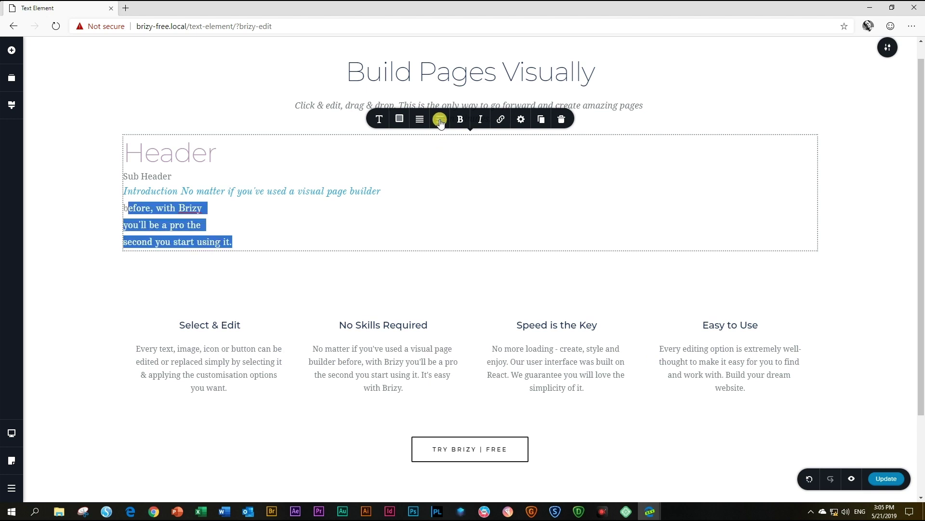
pyautogui.click(440, 122)
pyautogui.click(440, 122)
pyautogui.click(451, 172)
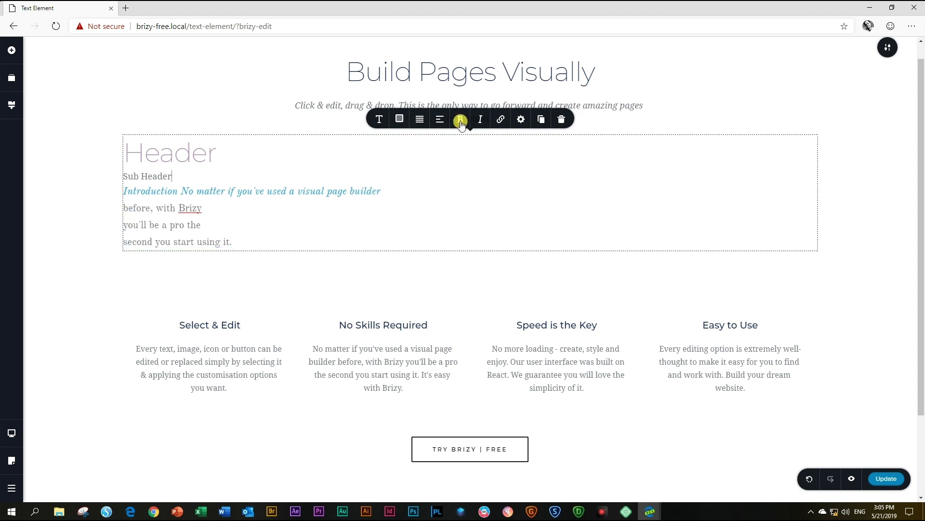
pyautogui.click(501, 119)
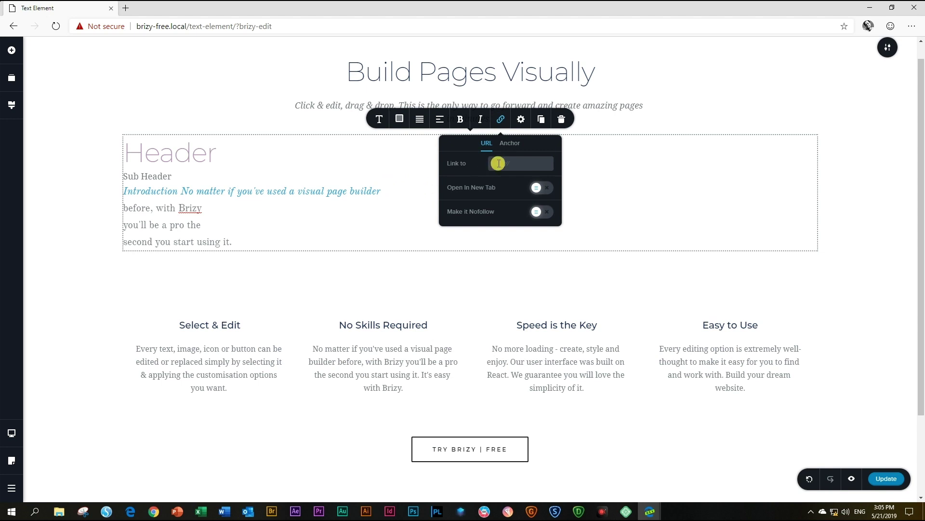
pyautogui.click(494, 147)
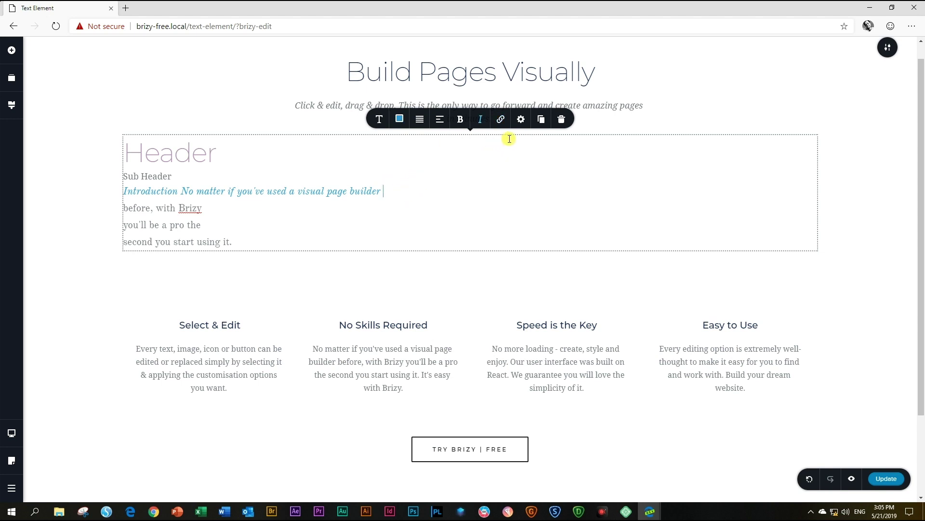
pyautogui.click(520, 119)
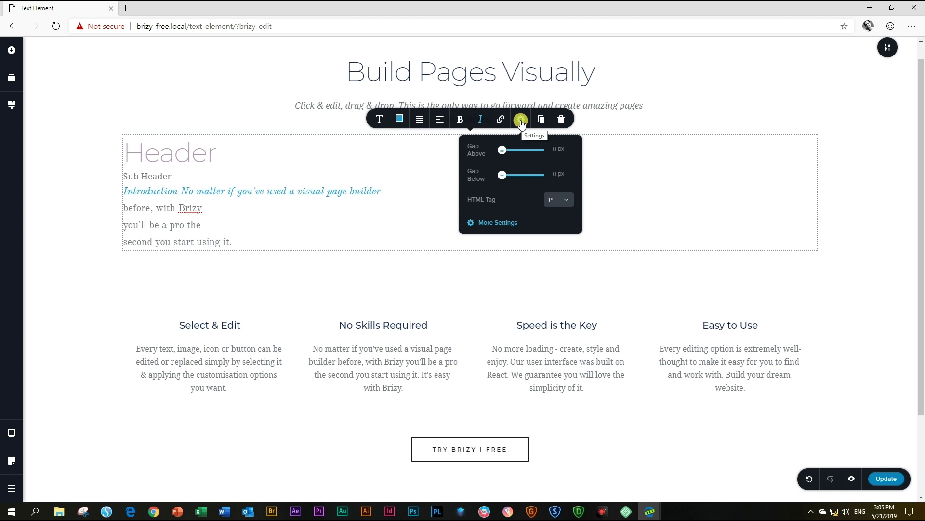
# - Give the Header 20 px of space below and add some space above it
pyautogui.click(215, 154)
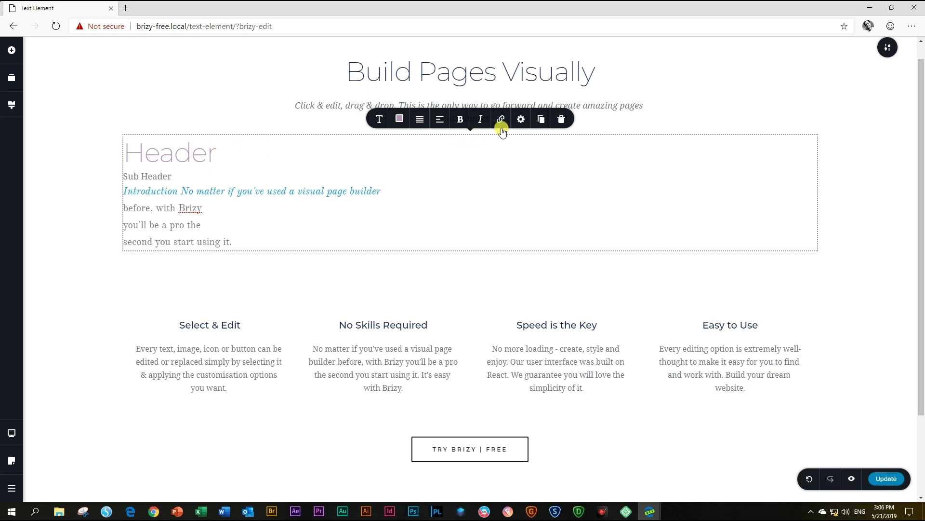
pyautogui.click(520, 119)
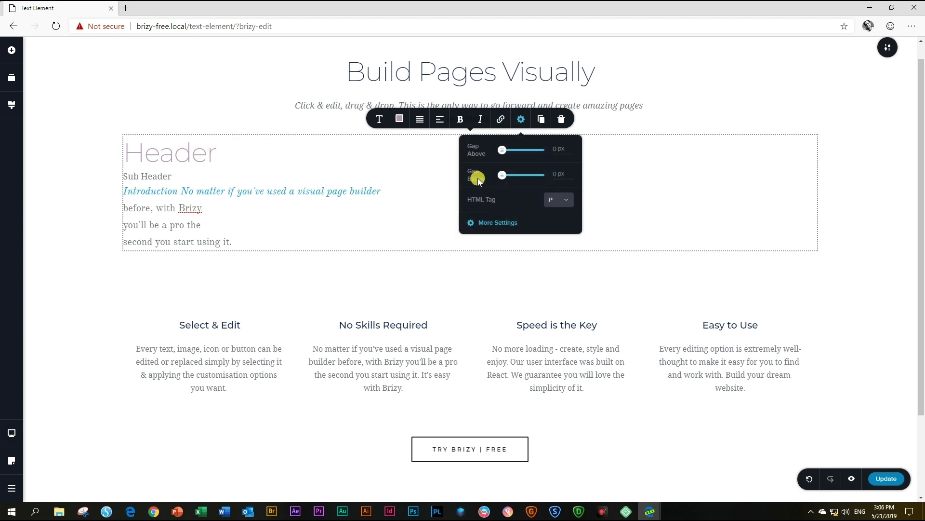
pyautogui.moveTo(502, 175)
pyautogui.mouseDown()
pyautogui.moveTo(535, 175)
pyautogui.moveTo(510, 177)
pyautogui.mouseUp()
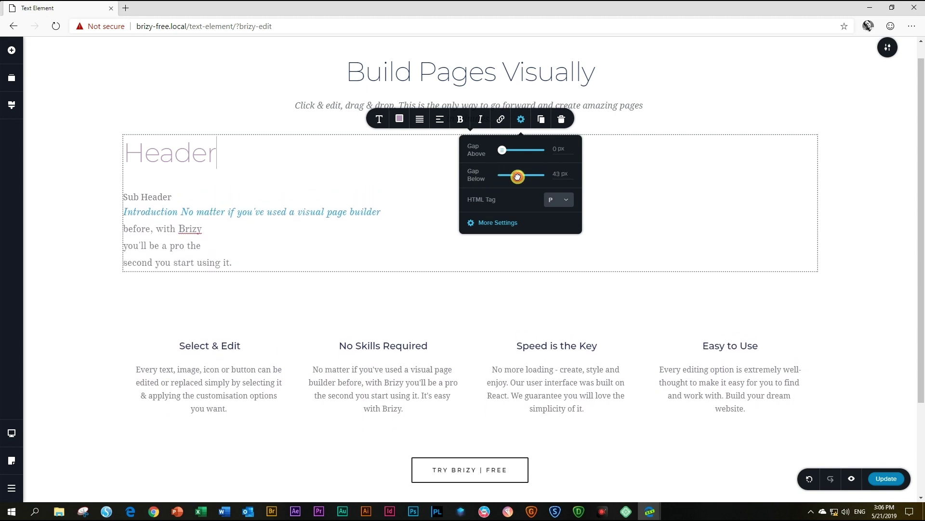
pyautogui.moveTo(517, 176); pyautogui.dragTo(510, 175)
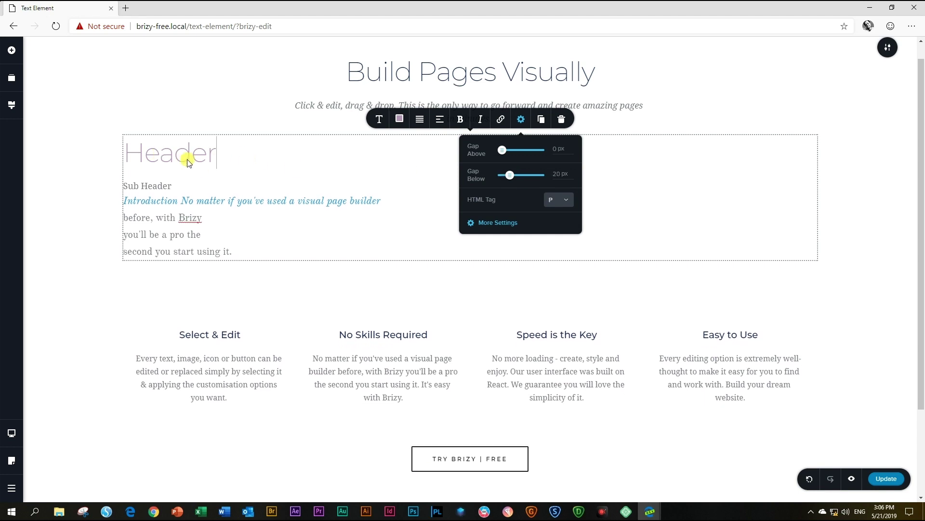
pyautogui.click(209, 166)
pyautogui.moveTo(502, 150); pyautogui.dragTo(507, 150)
# - Give the 'before, with Brizy' line 34 px of space above and 33 px below
pyautogui.click(215, 223)
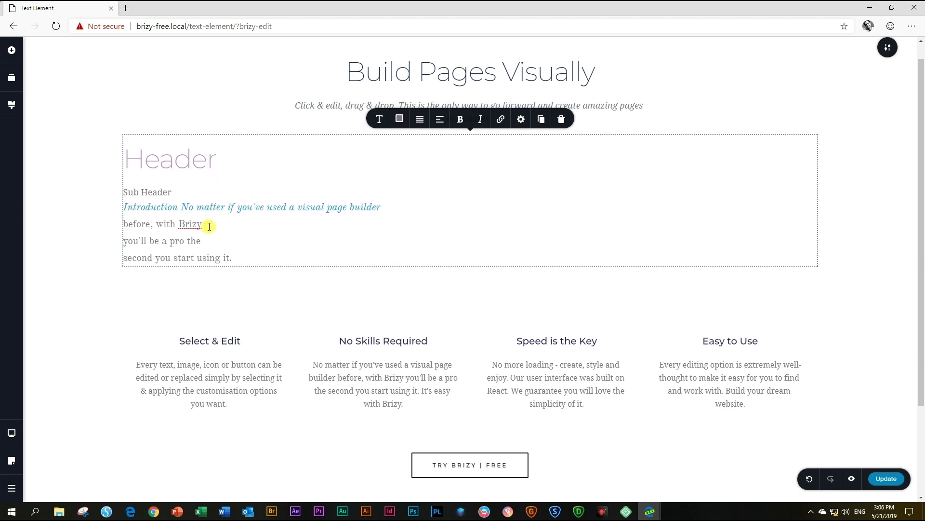
pyautogui.click(521, 119)
pyautogui.moveTo(503, 150); pyautogui.dragTo(515, 175)
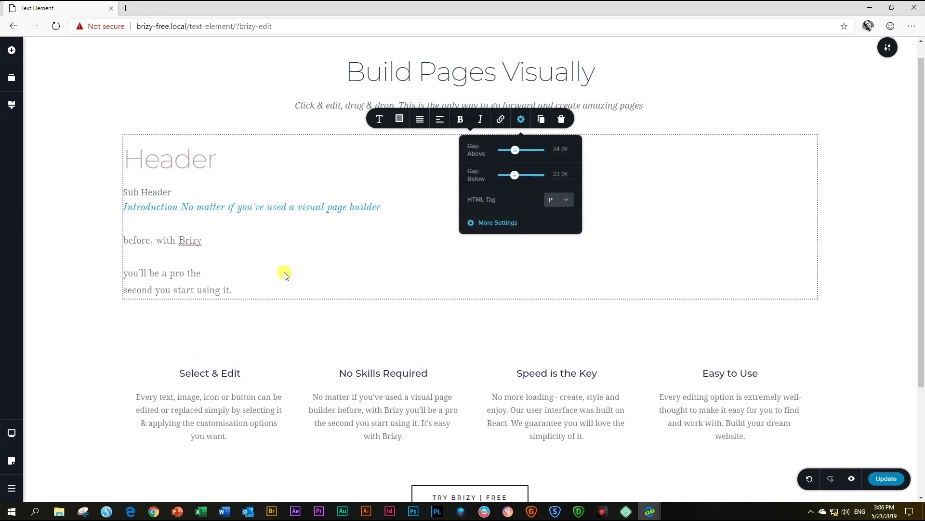
pyautogui.click(264, 291)
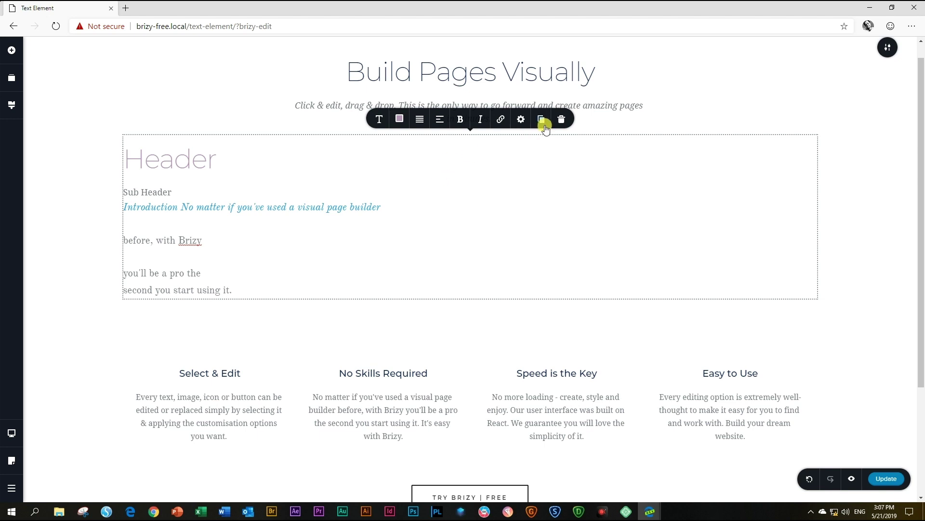
# - Set the Header's HTML tag to H1 and confirm its Heading 1 typography at size 56
pyautogui.click(520, 121)
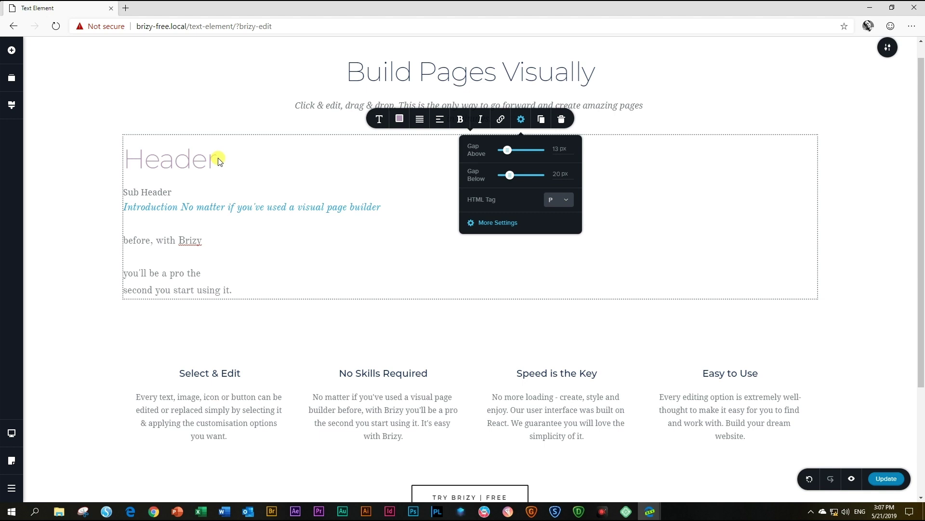
pyautogui.click(565, 200)
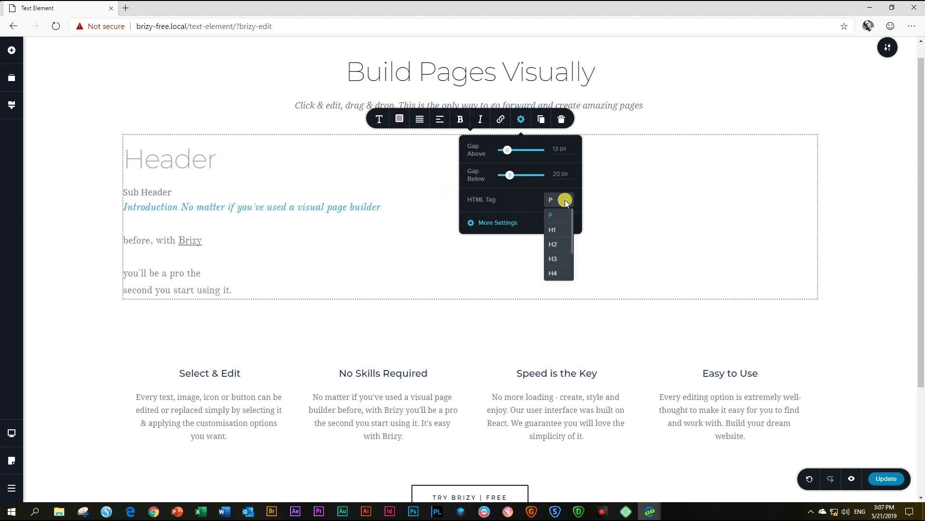
pyautogui.click(564, 231)
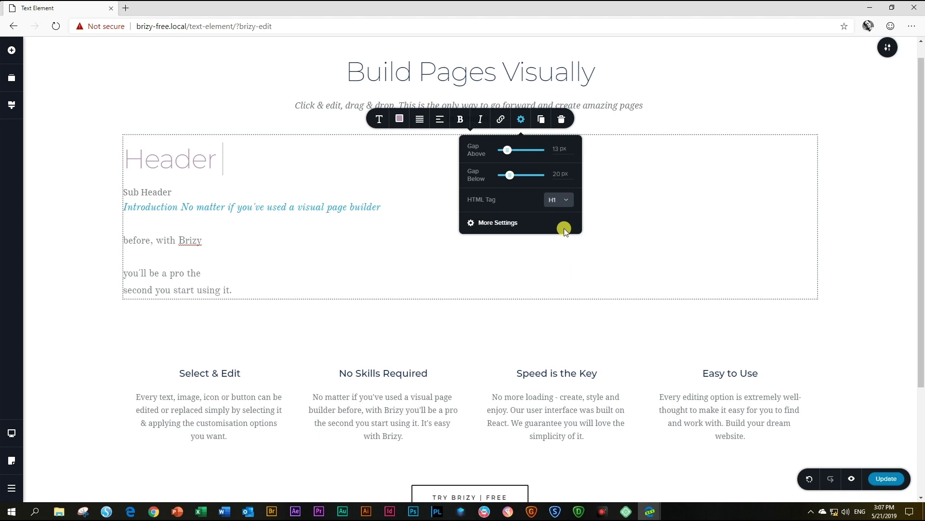
pyautogui.click(566, 202)
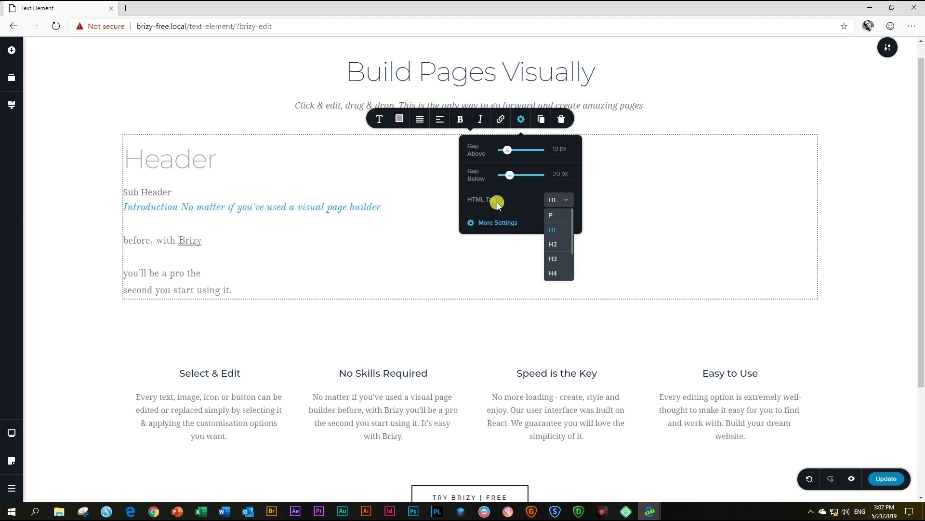
pyautogui.click(379, 120)
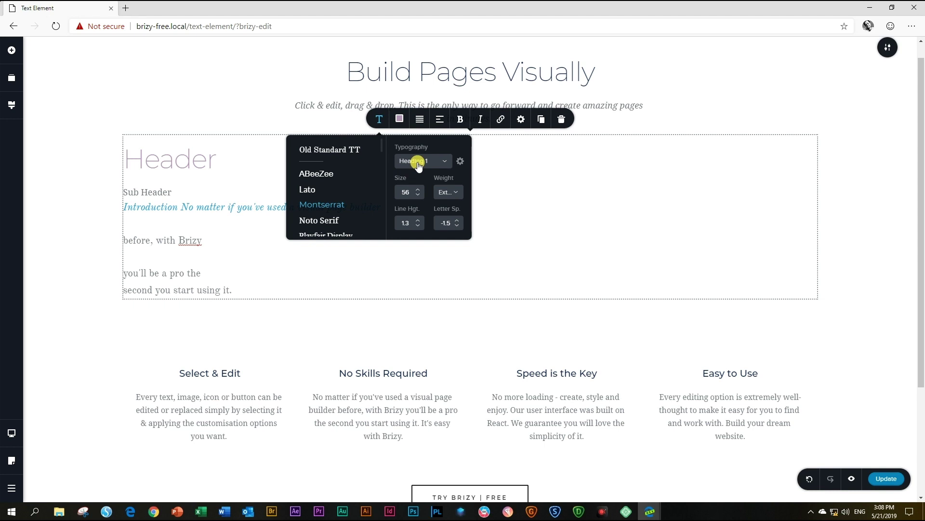
pyautogui.click(505, 163)
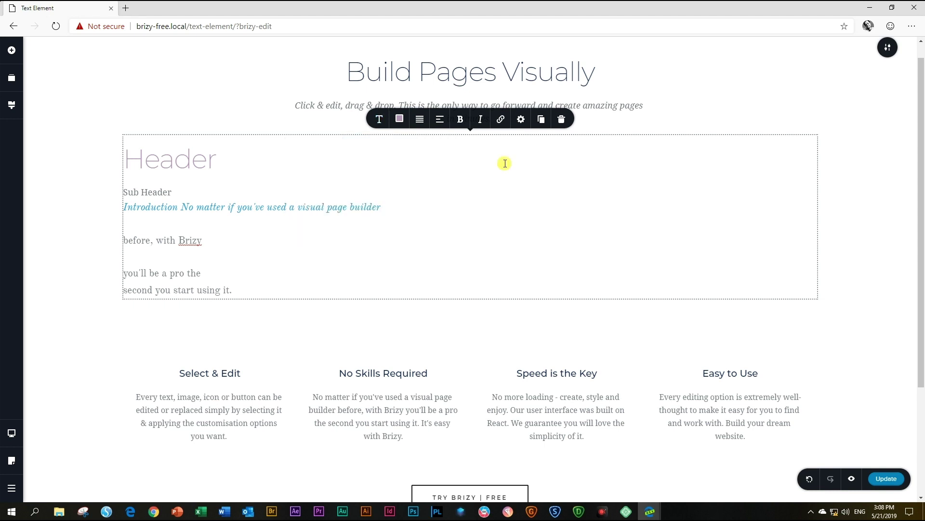